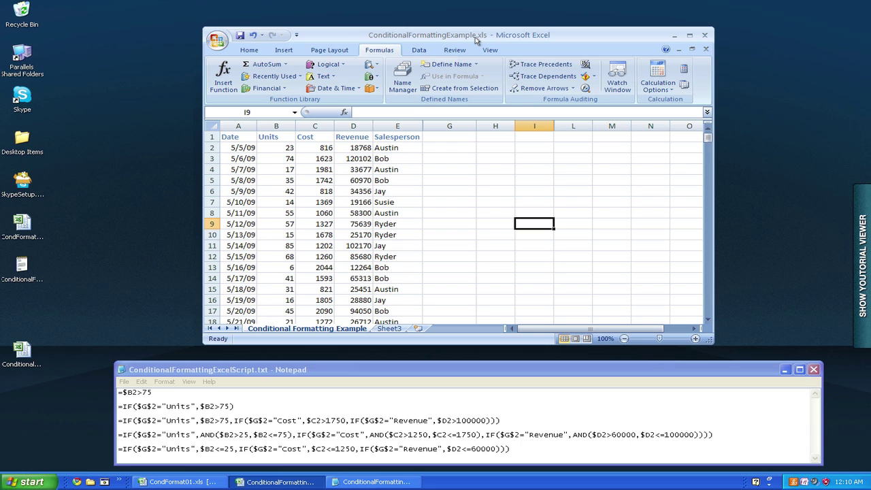
# Select the sales data from A2 through column E (A2:E314)
pyautogui.moveTo(475, 39); pyautogui.dragTo(469, 39)
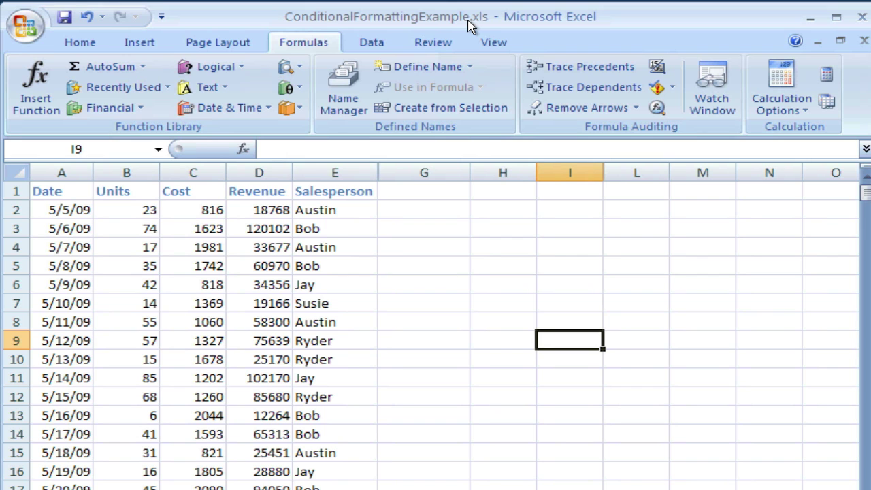
pyautogui.scroll(-20, 422, 273)
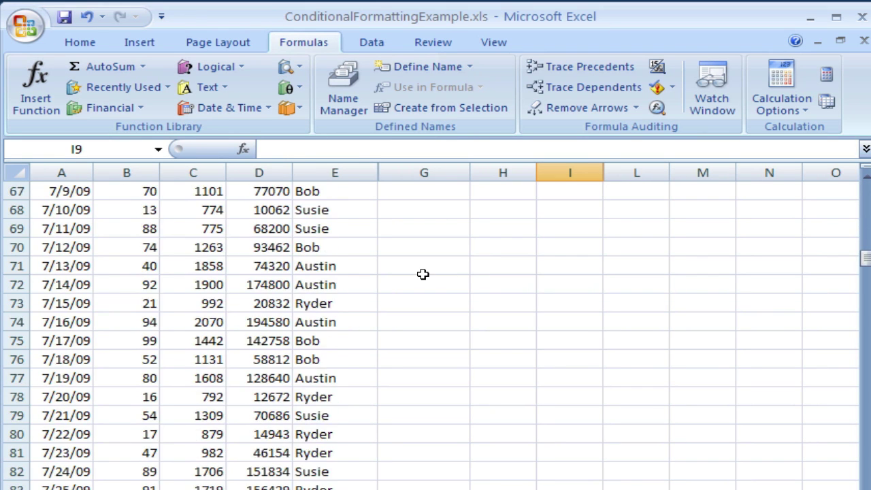
pyautogui.scroll(-20, 423, 274)
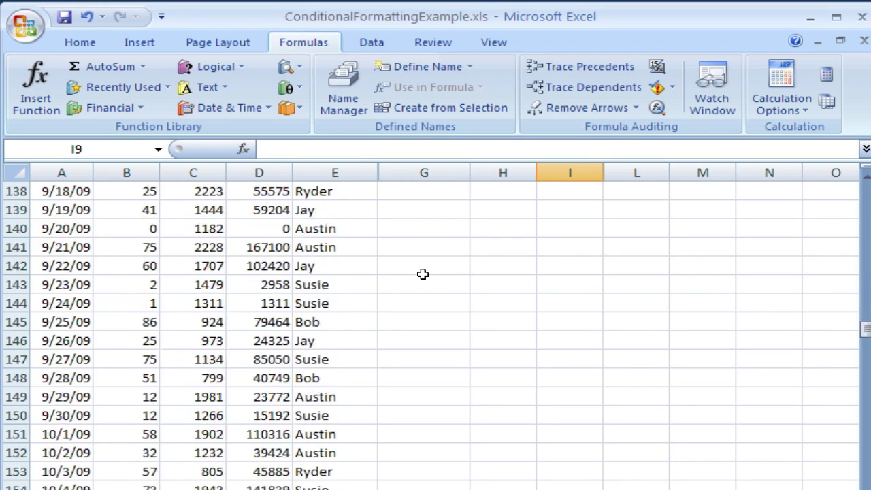
pyautogui.scroll(-14, 423, 273)
pyautogui.scroll(6, 423, 273)
pyautogui.scroll(20, 423, 274)
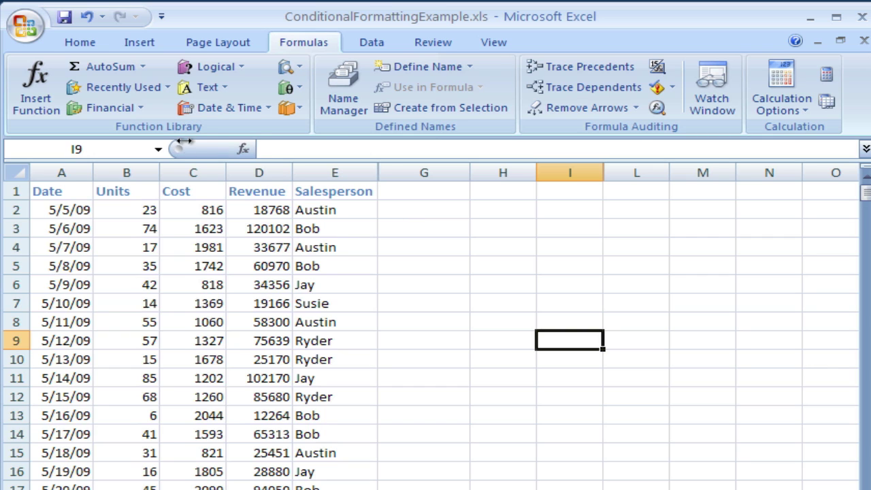
pyautogui.click(91, 44)
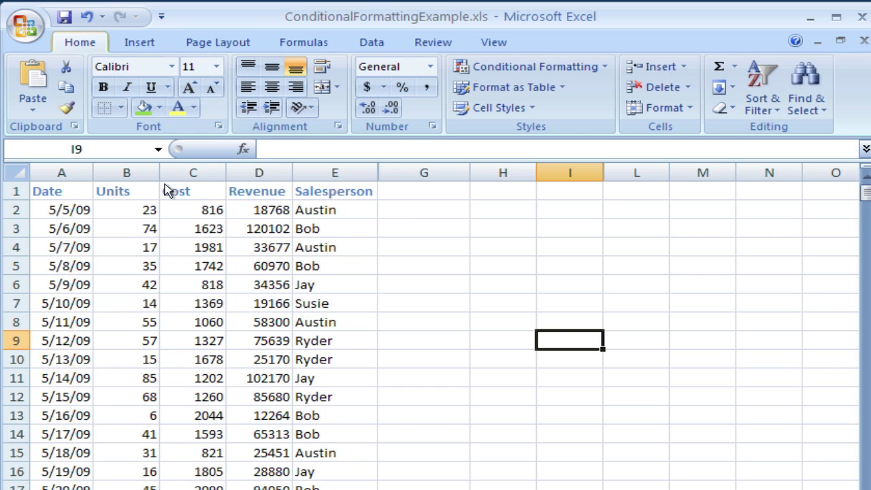
pyautogui.click(66, 213)
pyautogui.moveTo(66, 213)
pyautogui.mouseDown()
pyautogui.moveTo(247, 226)
pyautogui.moveTo(329, 288)
pyautogui.moveTo(333, 478)
pyautogui.moveTo(376, 485)
pyautogui.moveTo(306, 458)
pyautogui.moveTo(307, 478)
pyautogui.mouseUp()
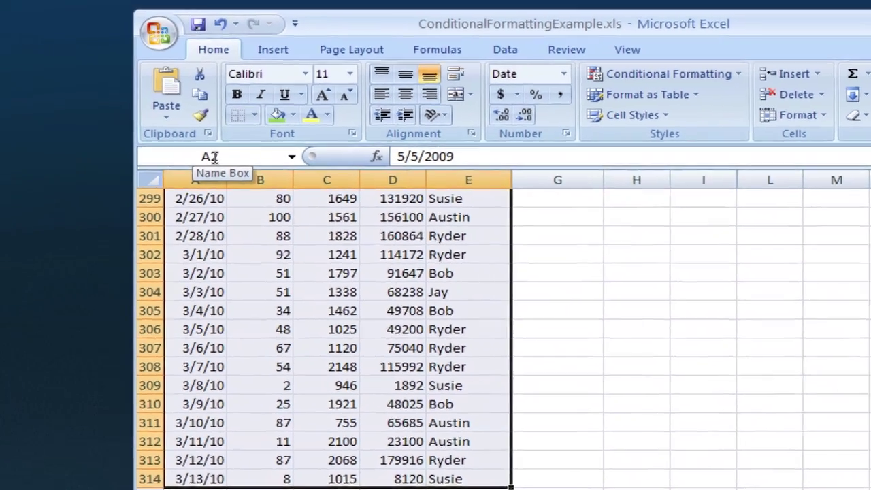
# Name the selection FormattedCells in the Name Box, then reselect it from the Name Box list
pyautogui.click(80, 149)
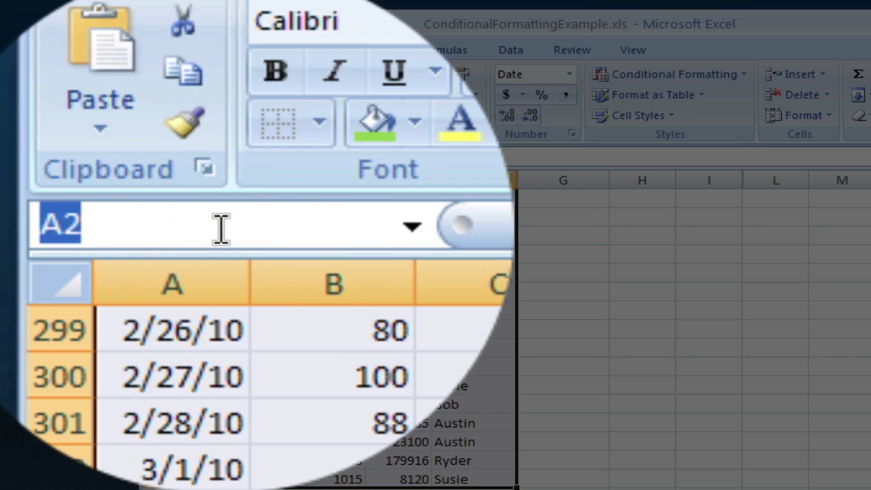
pyautogui.write('Formatted')
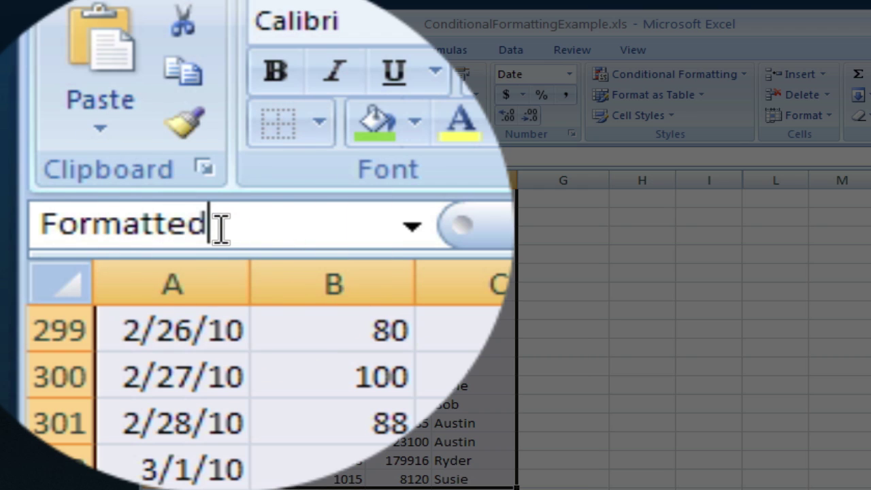
pyautogui.write('Cells')
pyautogui.press('Return')
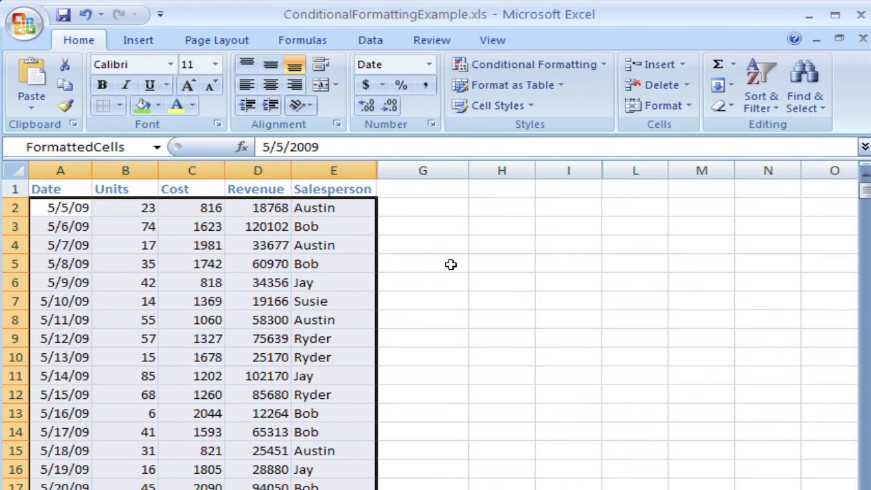
pyautogui.click(451, 264)
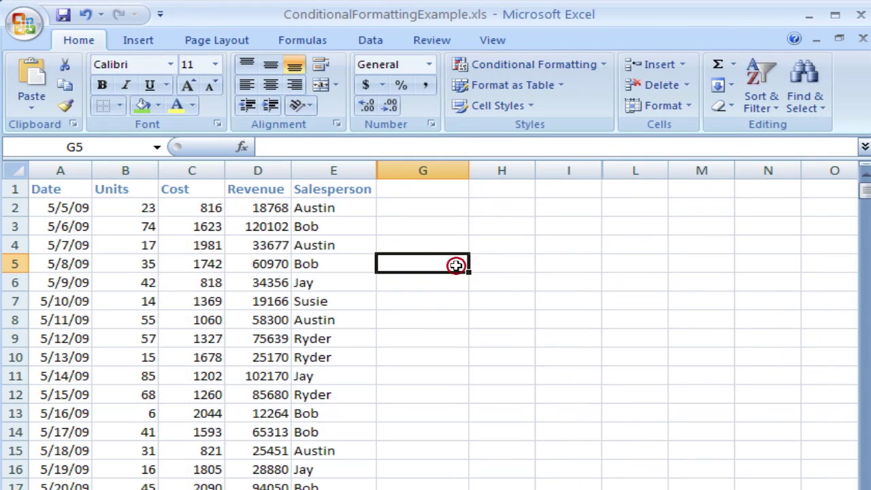
pyautogui.click(156, 148)
pyautogui.click(117, 170)
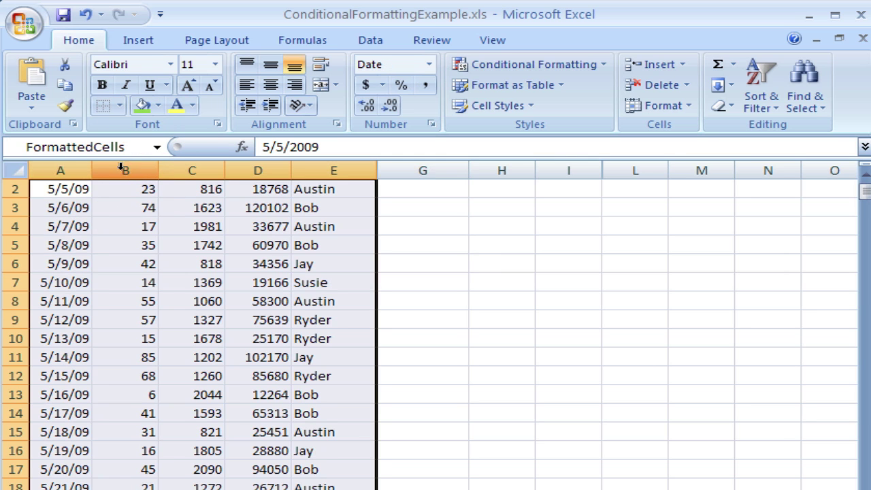
pyautogui.scroll(1, 260, 261)
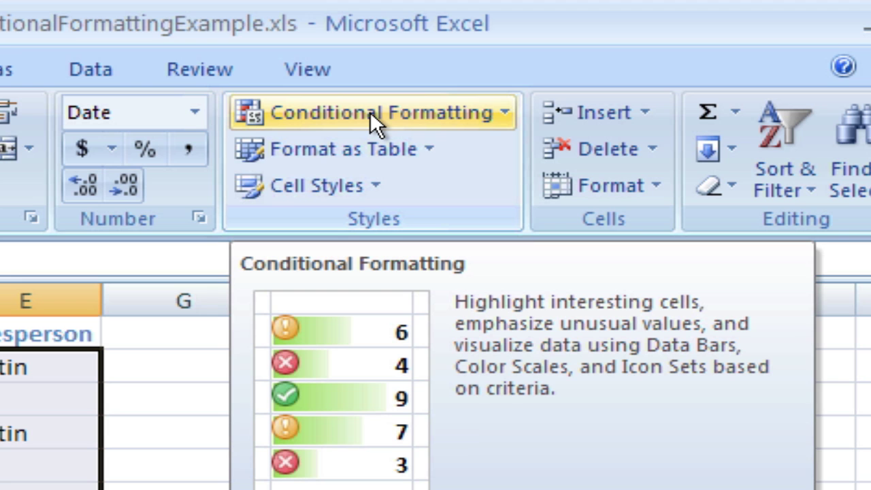
# Start a new conditional formatting rule that uses a formula
pyautogui.click(371, 111)
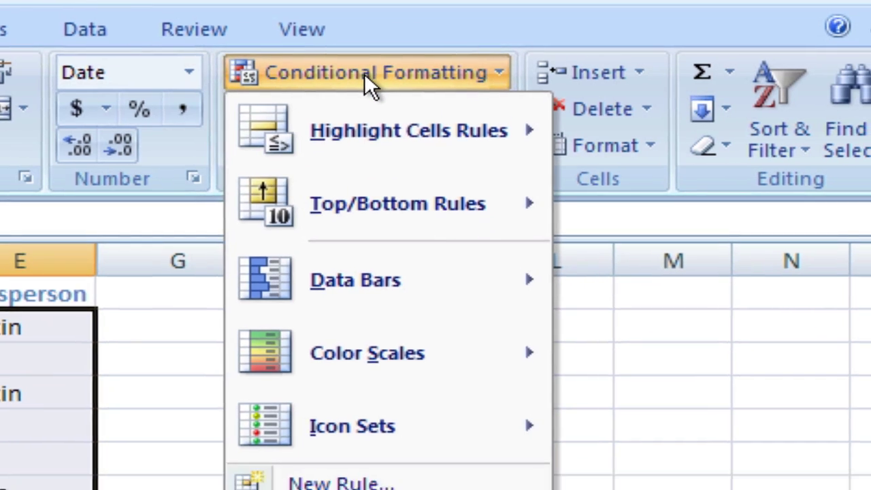
pyautogui.moveTo(363, 423)
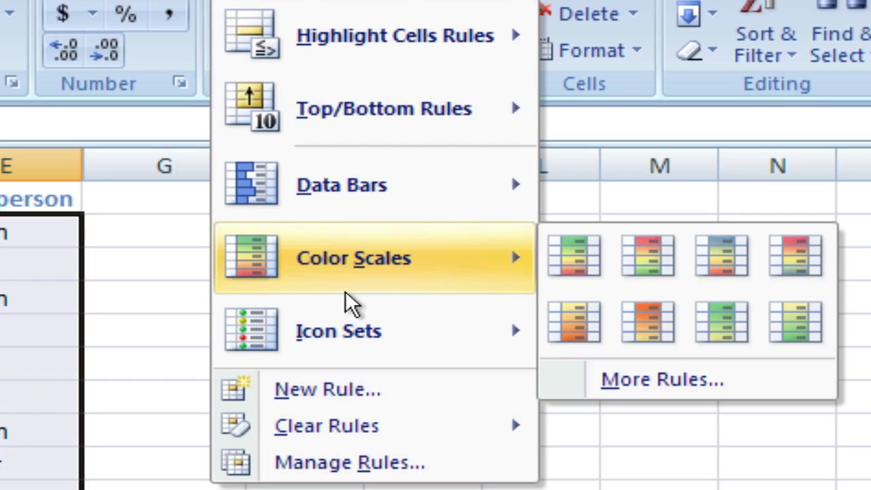
pyautogui.click(340, 381)
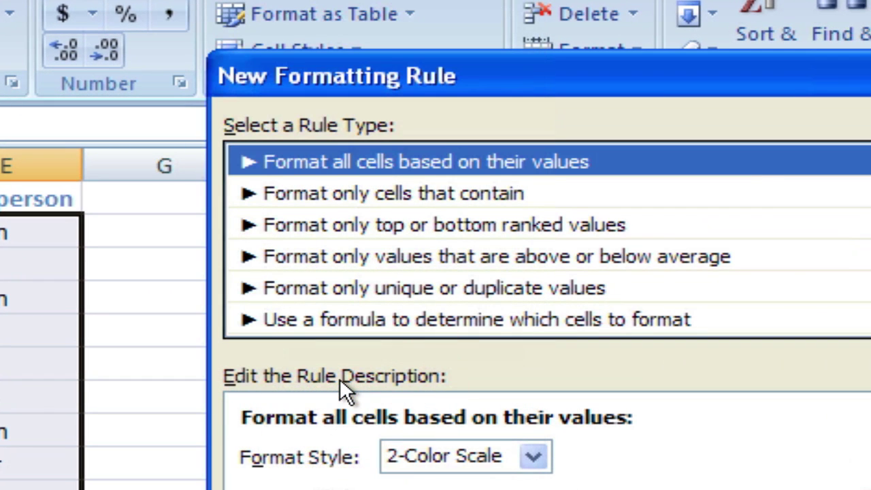
pyautogui.moveTo(474, 84); pyautogui.dragTo(404, 209)
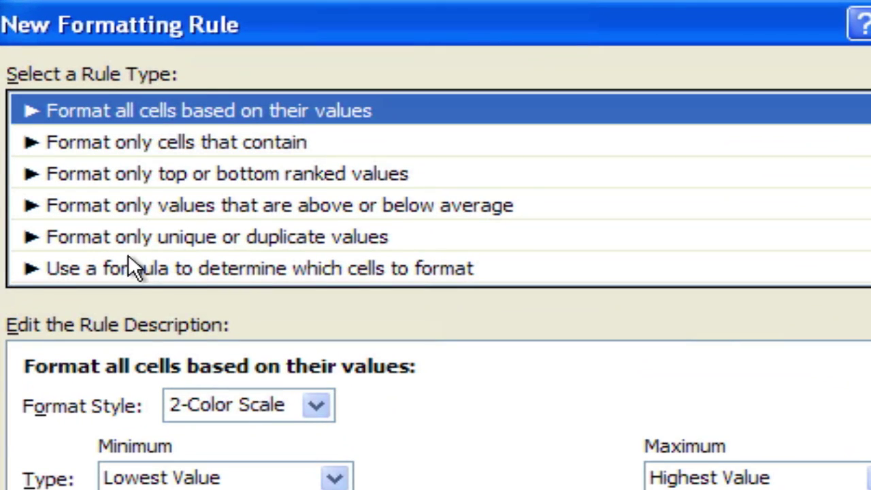
pyautogui.click(149, 269)
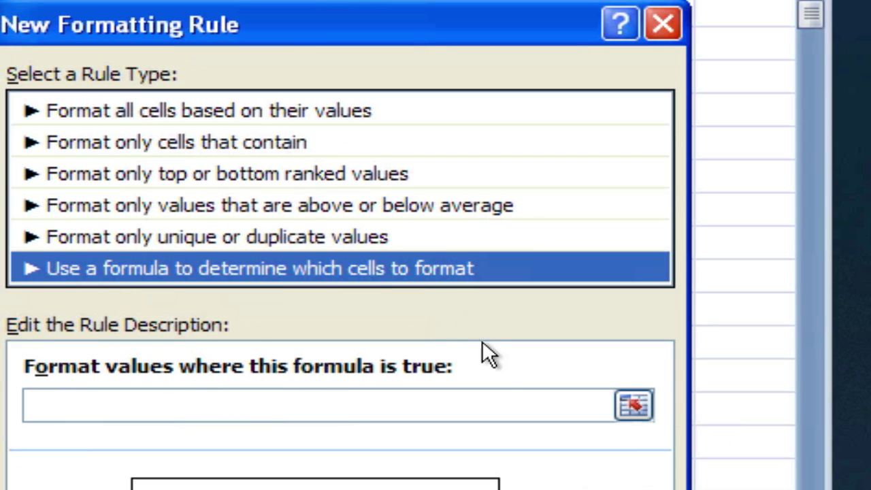
# Enter the rule formula =$B2>75, keeping only column B fixed
pyautogui.click(634, 405)
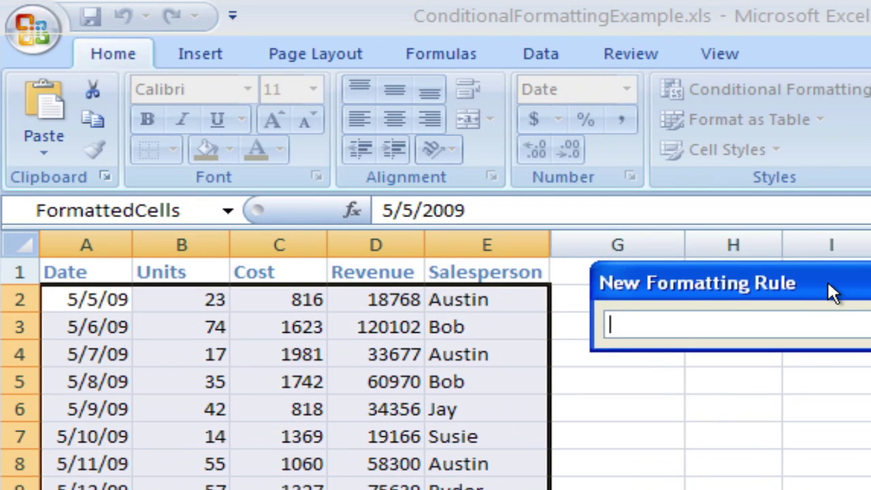
pyautogui.moveTo(819, 268); pyautogui.dragTo(749, 140)
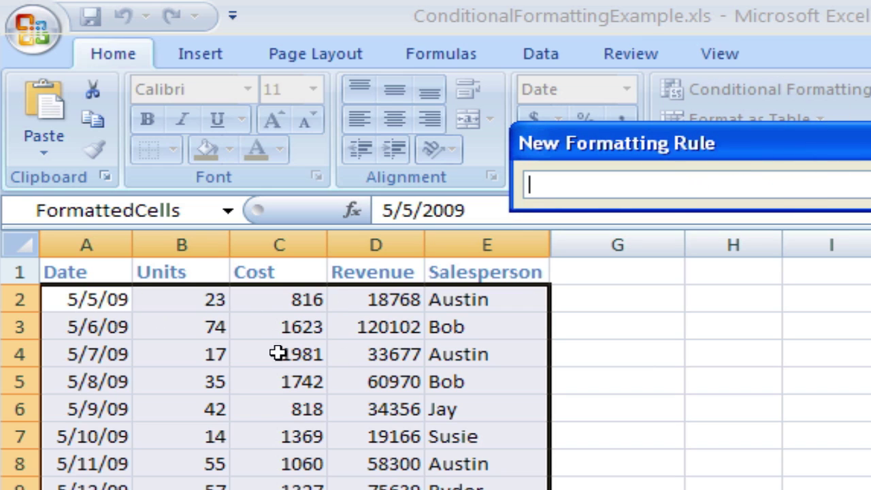
pyautogui.click(644, 180)
pyautogui.write('=')
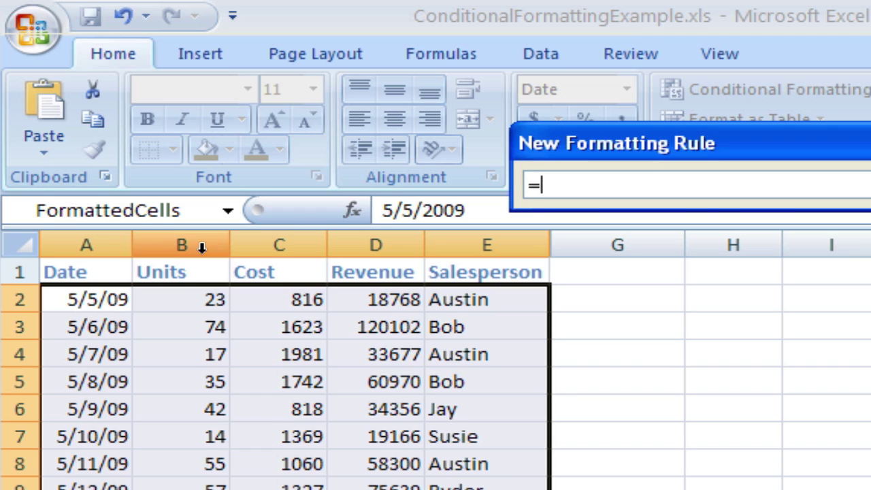
pyautogui.click(187, 307)
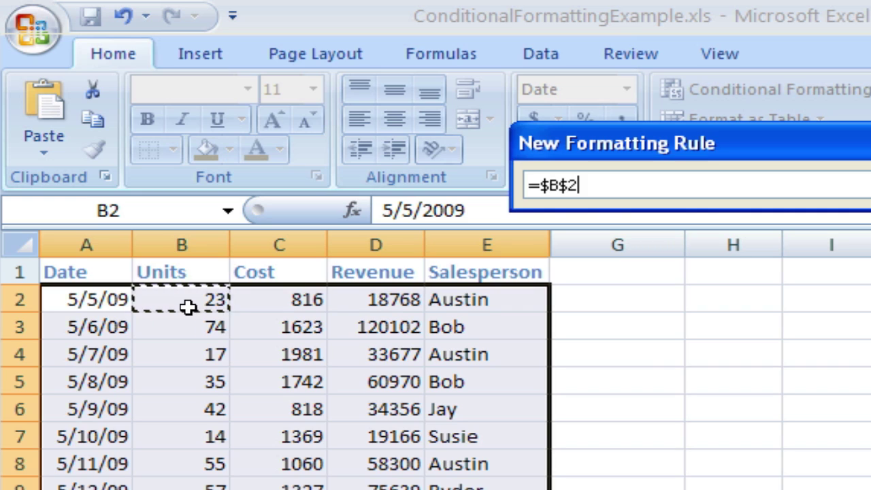
pyautogui.press('BackSpace')
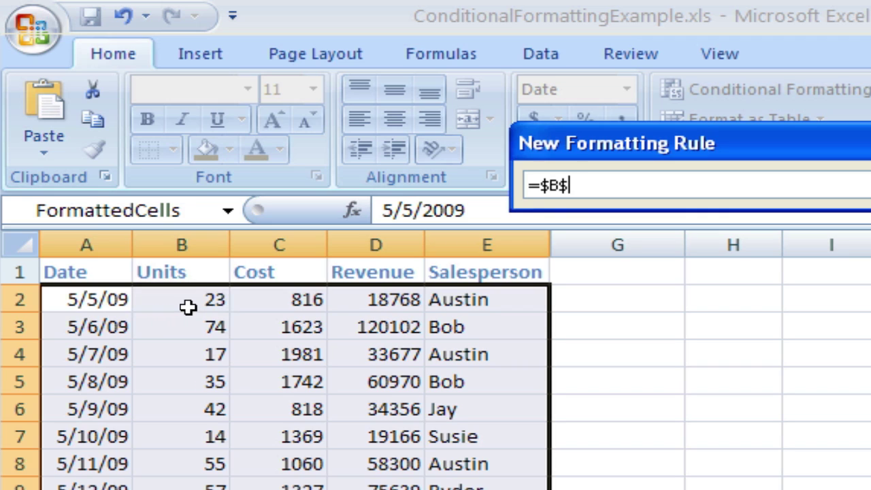
pyautogui.press('BackSpace')
pyautogui.write('2>75')
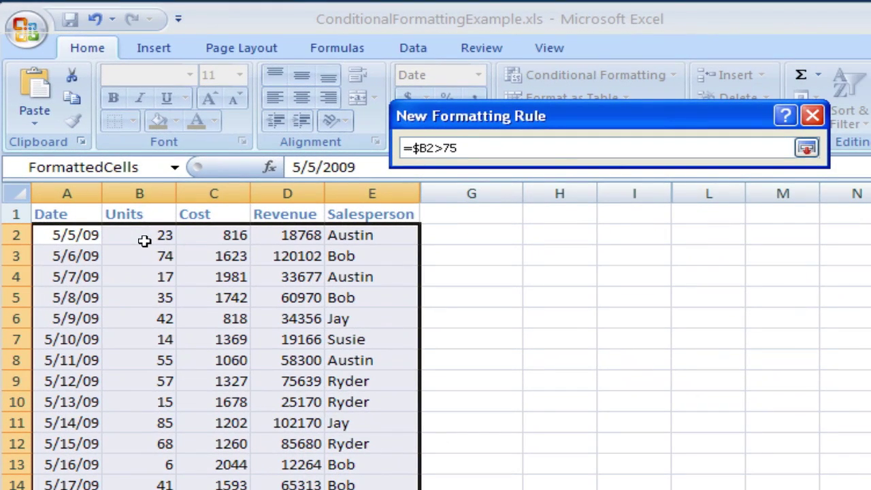
# Give the rule a light green fill and apply it to the table
pyautogui.click(807, 147)
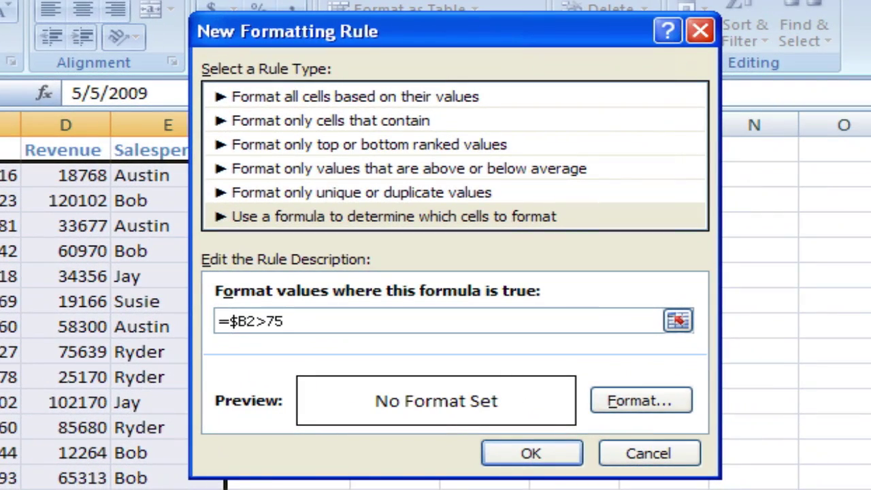
pyautogui.click(658, 400)
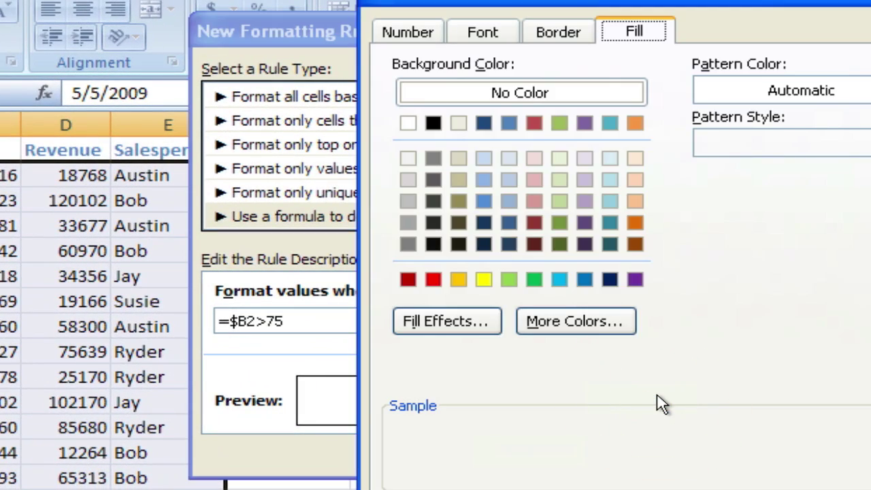
pyautogui.click(509, 279)
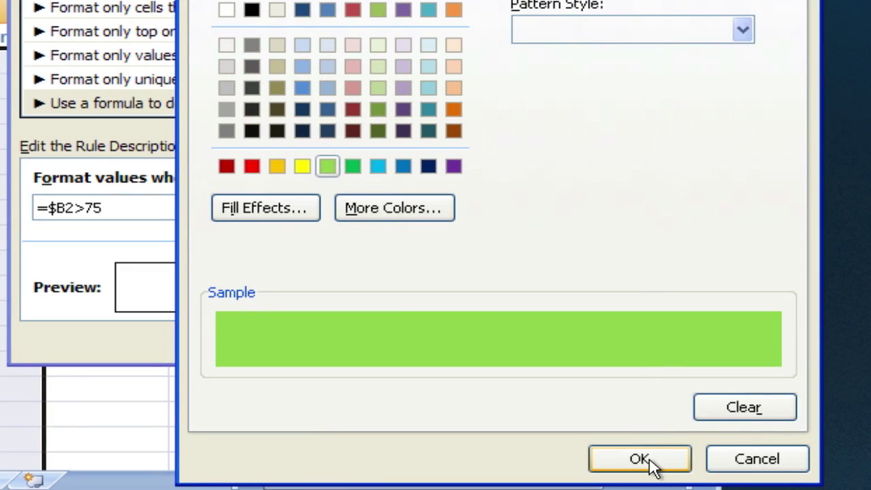
pyautogui.click(646, 462)
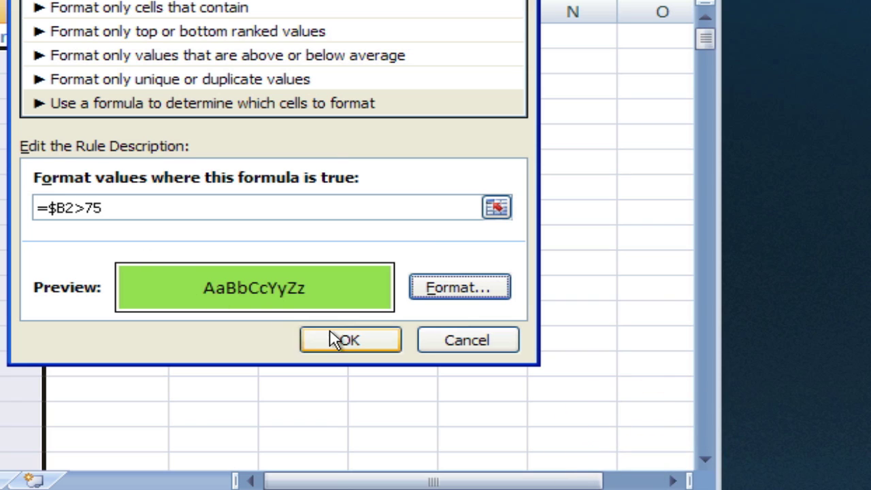
pyautogui.click(335, 341)
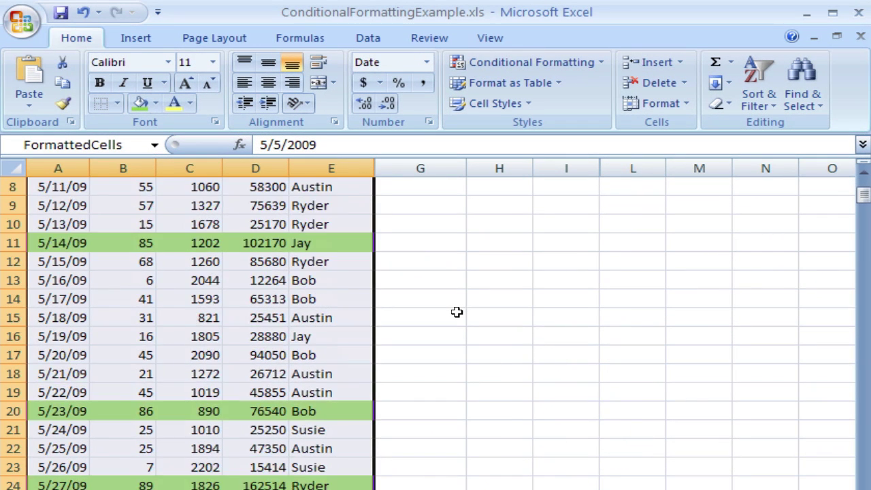
pyautogui.scroll(-6, 456, 312)
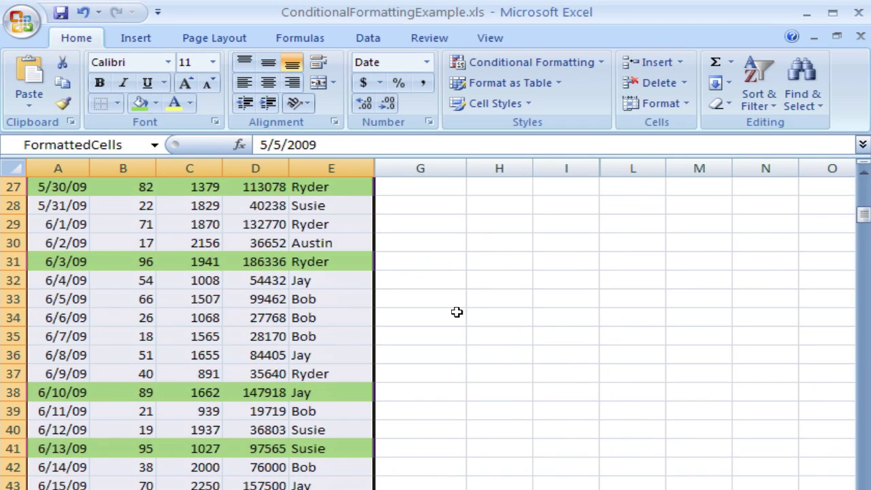
pyautogui.scroll(-2, 457, 312)
pyautogui.scroll(11, 457, 312)
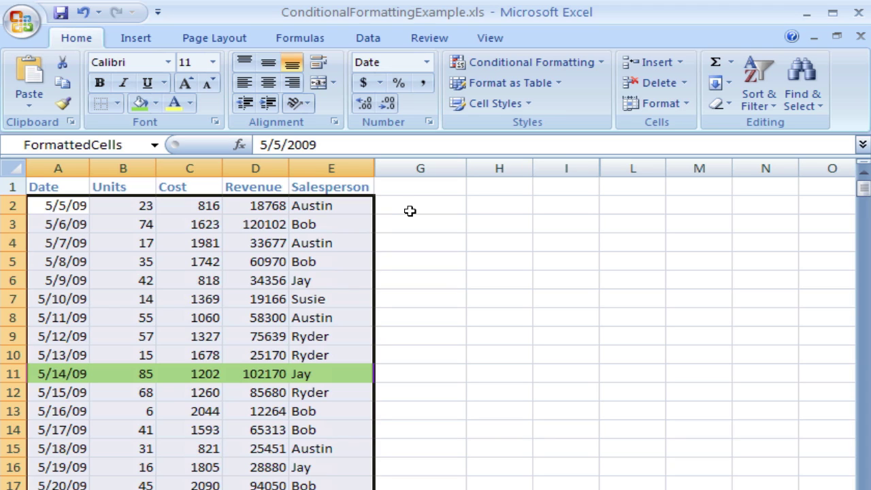
pyautogui.click(420, 185)
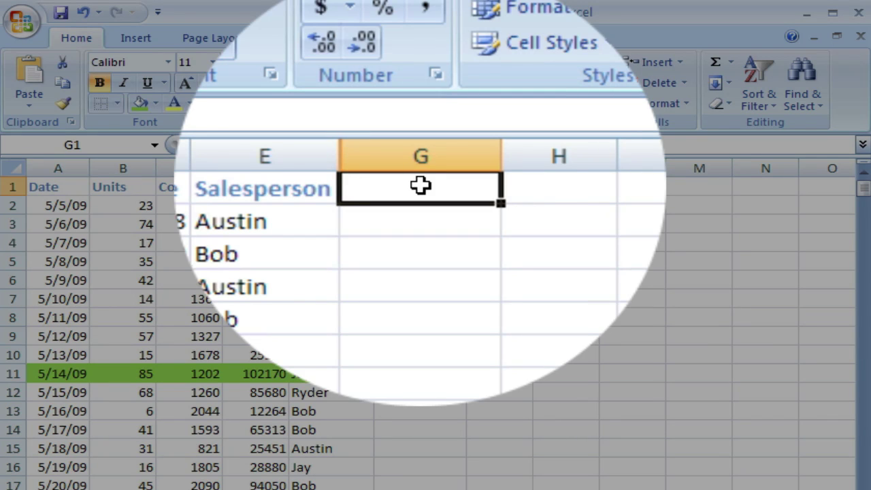
# Enter the heading Format By in cell G1
pyautogui.write('Format')
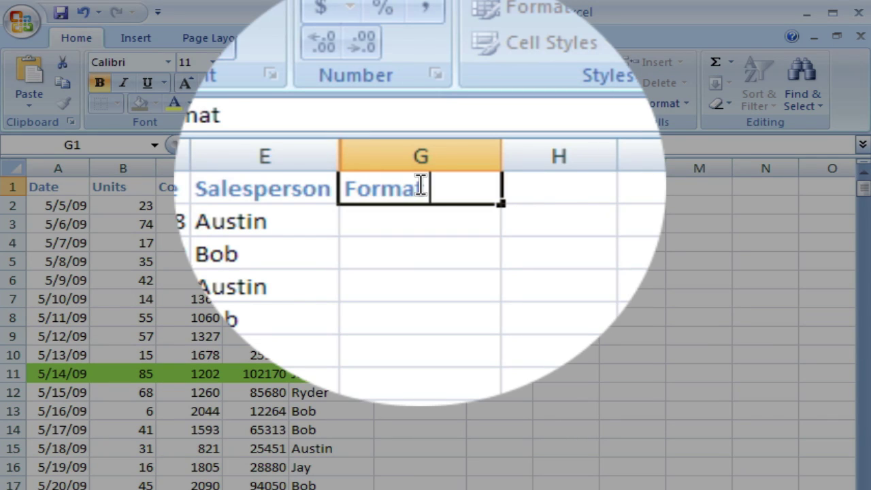
pyautogui.write(' By')
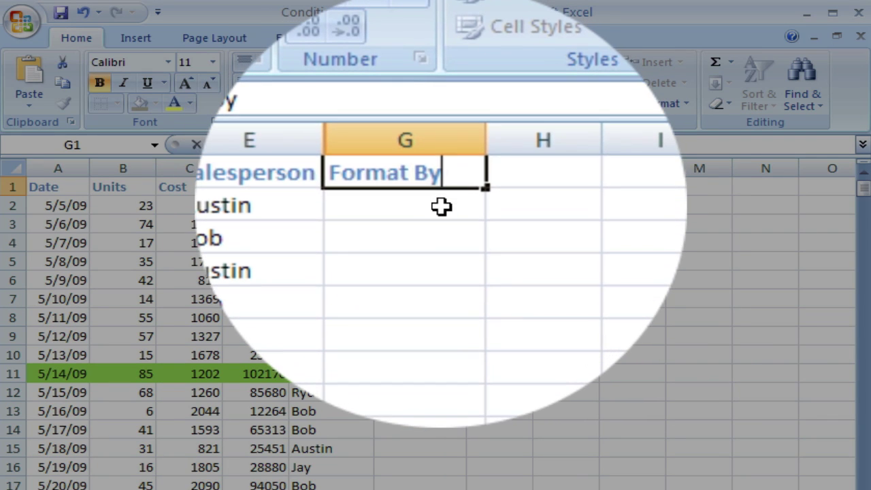
pyautogui.click(442, 206)
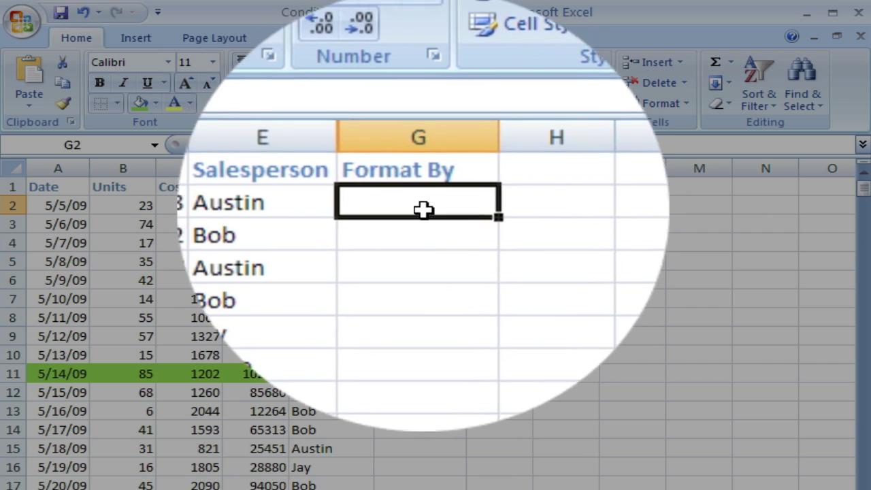
pyautogui.press('Return')
# Put an outside border around cell G2
pyautogui.click(426, 207)
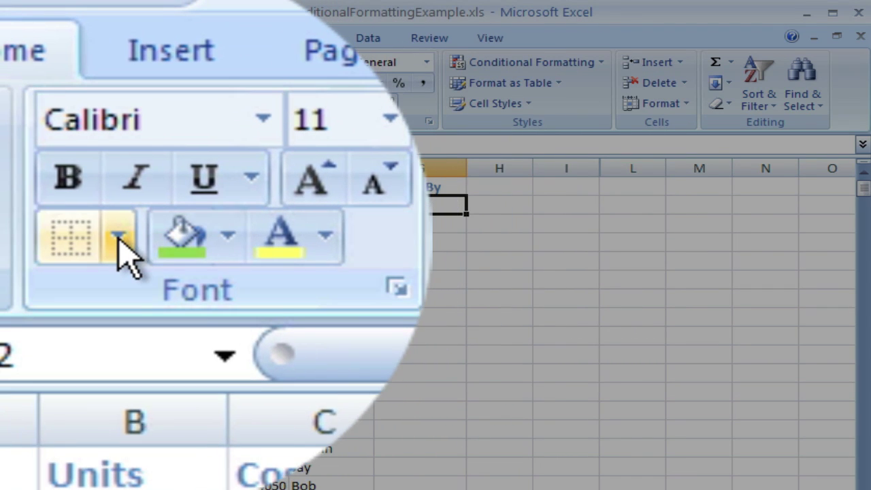
pyautogui.click(119, 238)
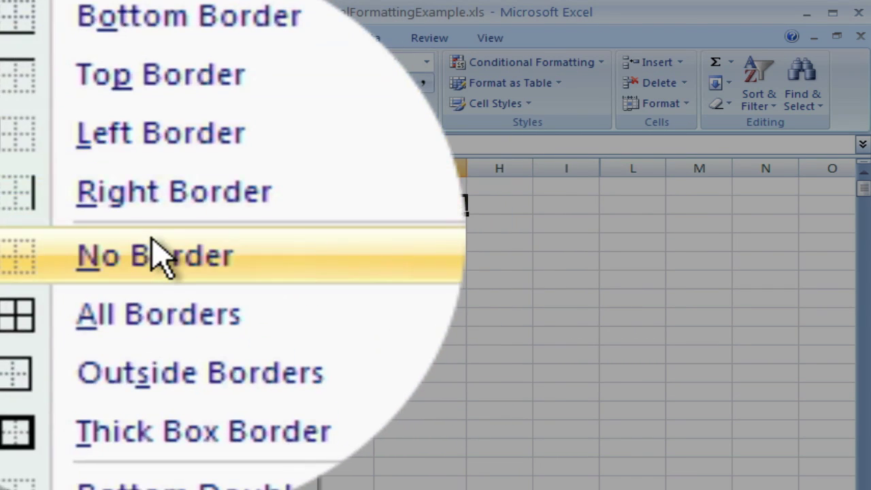
pyautogui.click(167, 268)
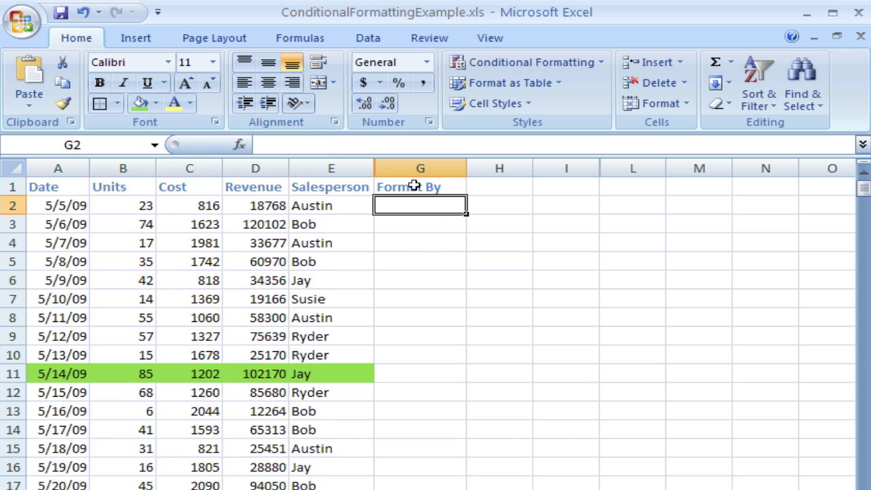
# Add list validation to G2 with source =$B$1:$D$1 (Units, Cost, Revenue)
pyautogui.click(374, 42)
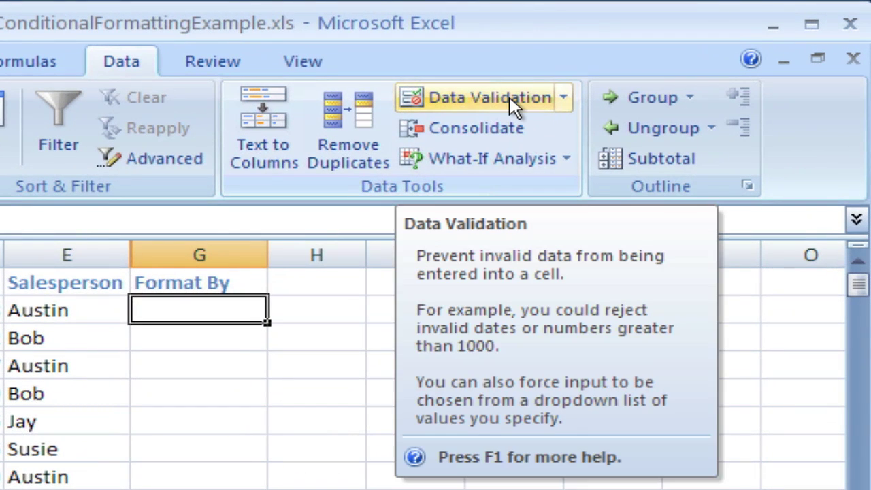
pyautogui.click(510, 97)
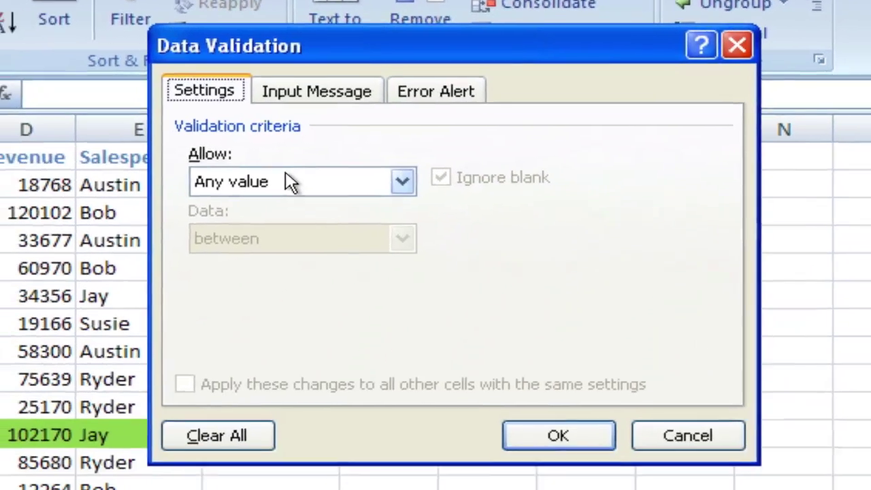
pyautogui.click(290, 182)
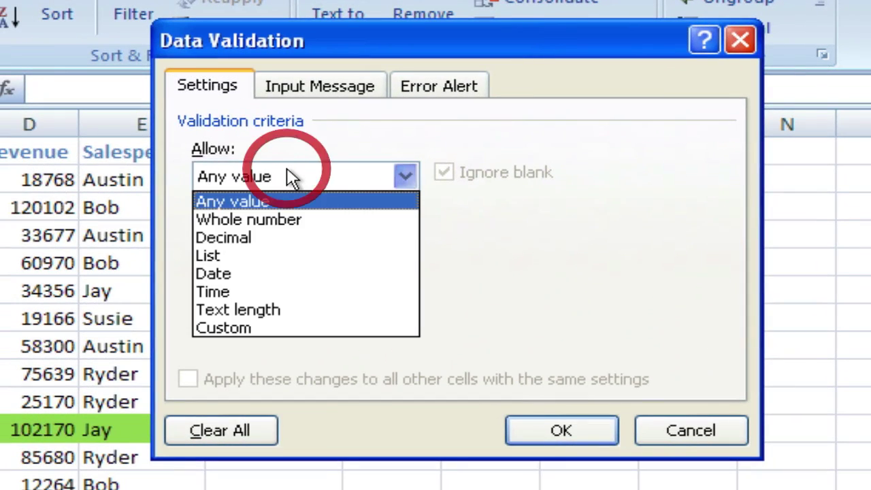
pyautogui.click(223, 258)
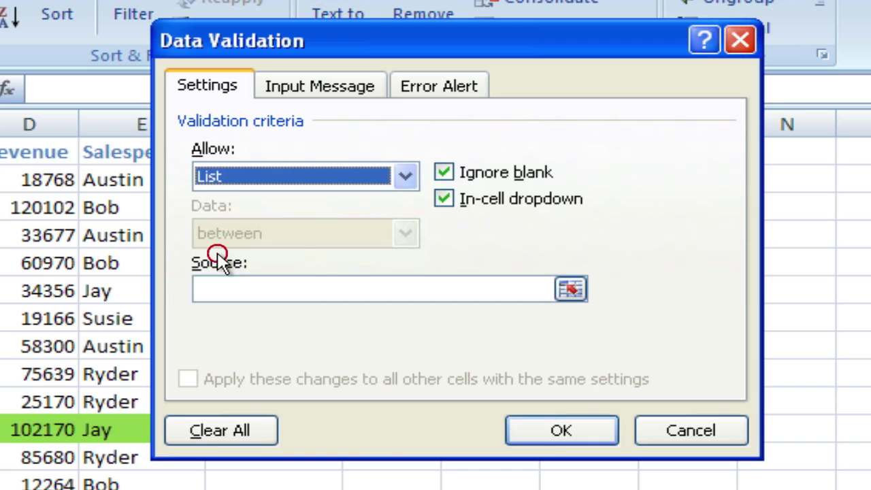
pyautogui.click(570, 289)
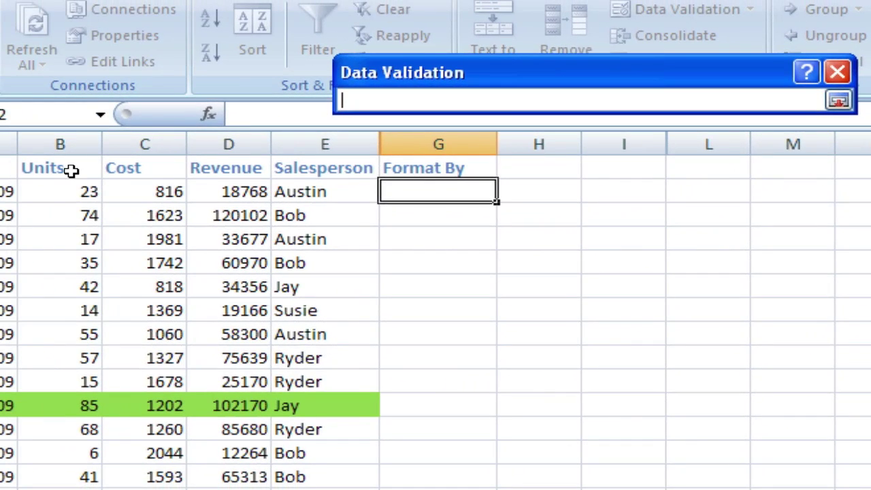
pyautogui.click(66, 170)
pyautogui.moveTo(67, 170); pyautogui.dragTo(228, 173)
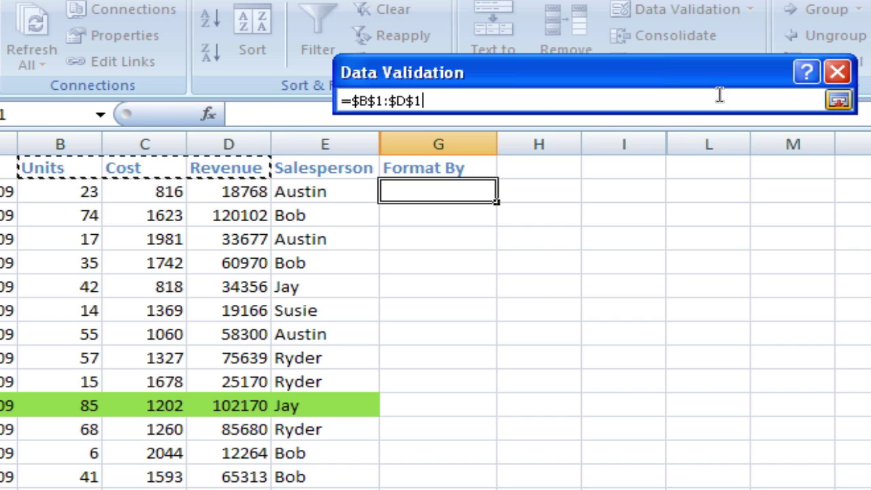
pyautogui.click(839, 101)
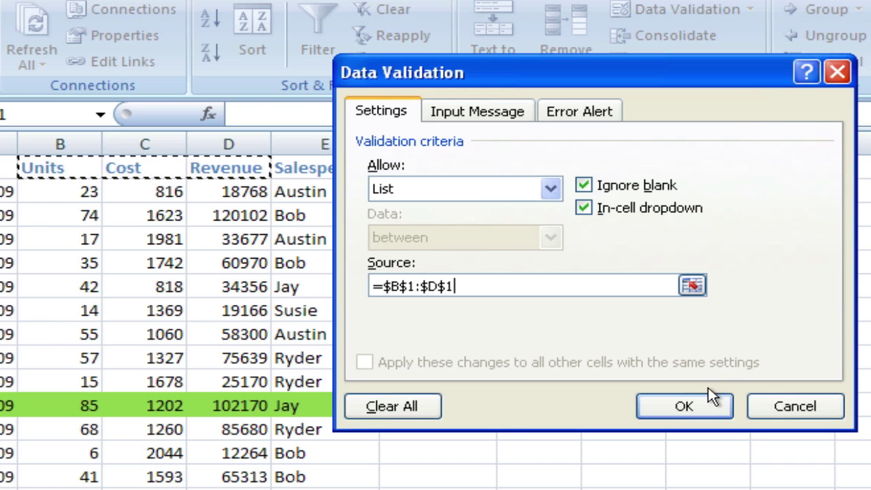
pyautogui.click(684, 406)
# Test the G2 dropdown with Units and Cost, then clear G2
pyautogui.click(511, 193)
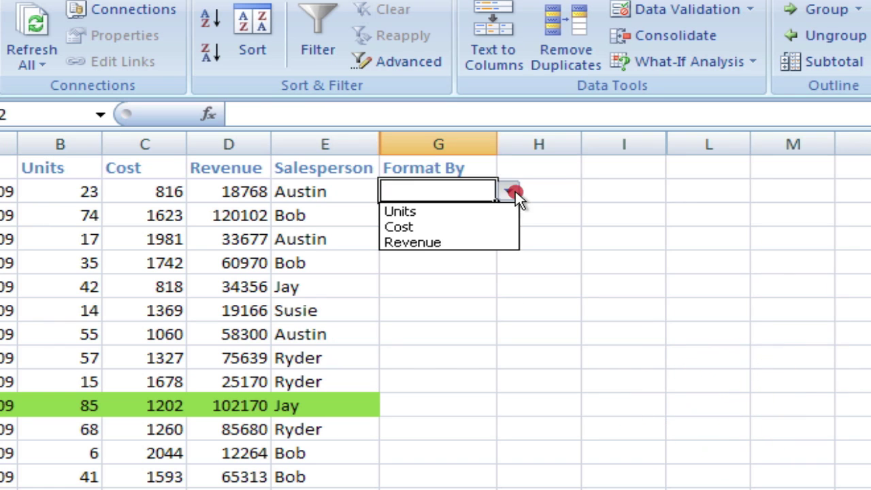
pyautogui.click(510, 213)
pyautogui.click(509, 193)
pyautogui.click(469, 227)
pyautogui.click(509, 193)
pyautogui.click(469, 211)
pyautogui.doubleClick(454, 191)
pyautogui.press('BackSpace')
pyautogui.press('BackSpace')
pyautogui.press('BackSpace')
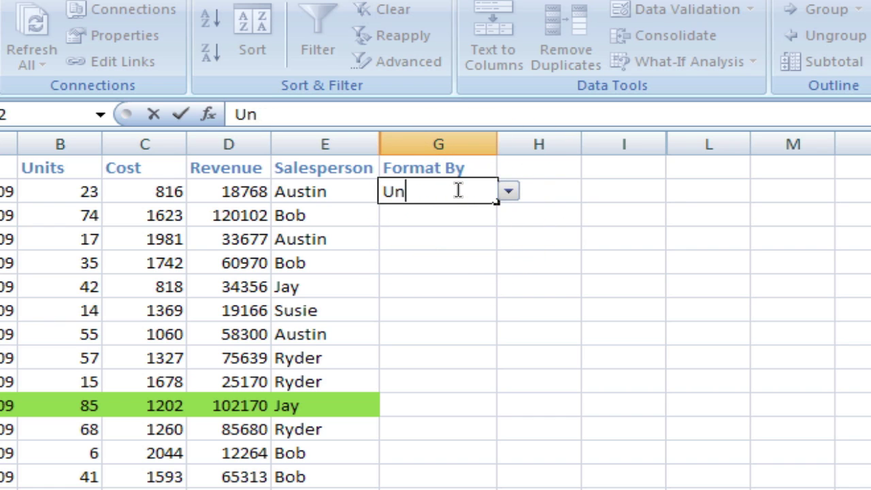
pyautogui.press('BackSpace')
pyautogui.press('BackSpace')
pyautogui.press('Return')
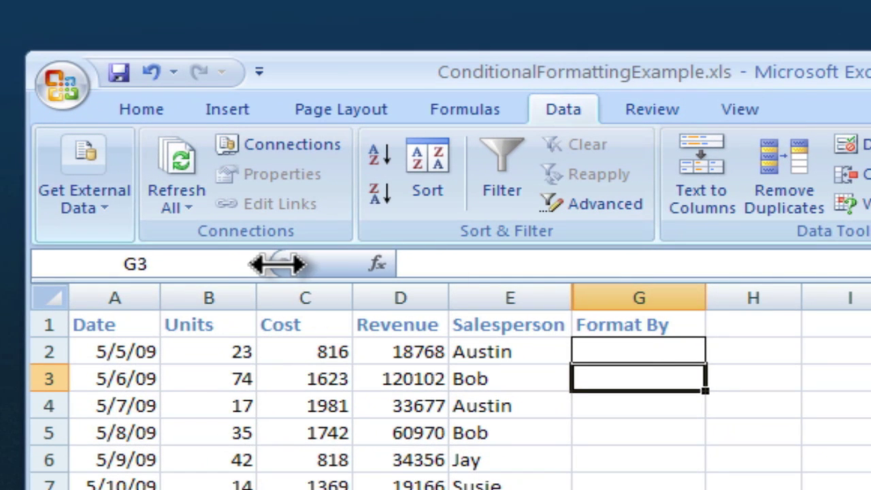
# Select FormattedCells and open the Conditional Formatting Rules Manager for the current selection
pyautogui.click(256, 265)
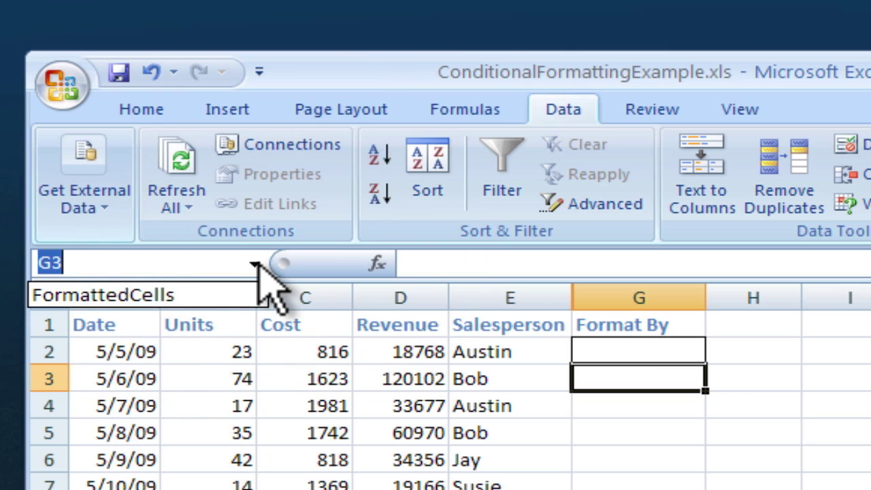
pyautogui.click(202, 296)
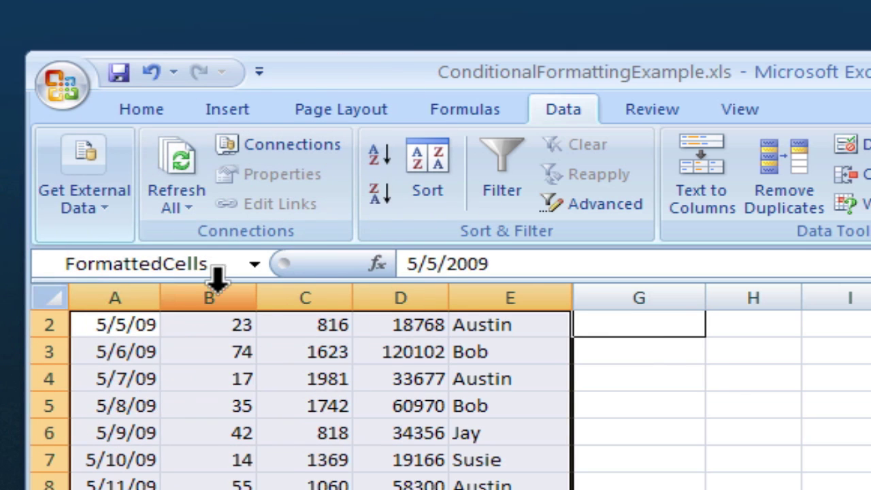
pyautogui.scroll(1, 640, 382)
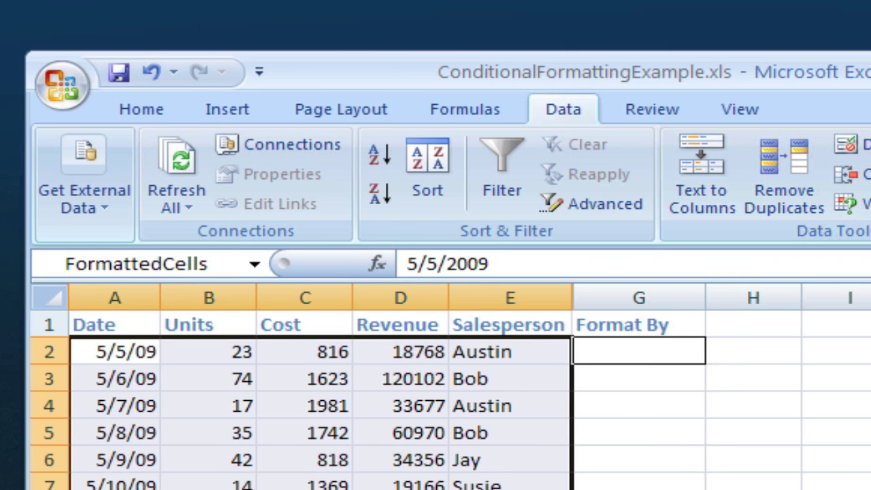
pyautogui.click(143, 112)
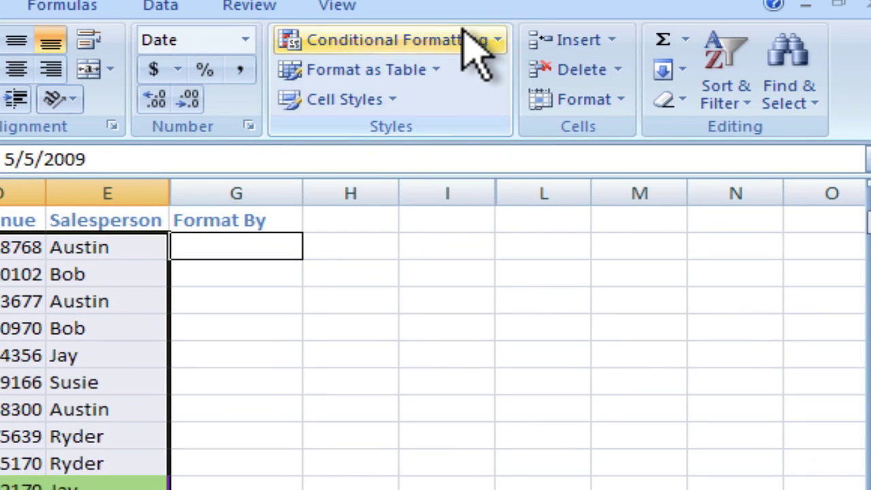
pyautogui.click(550, 62)
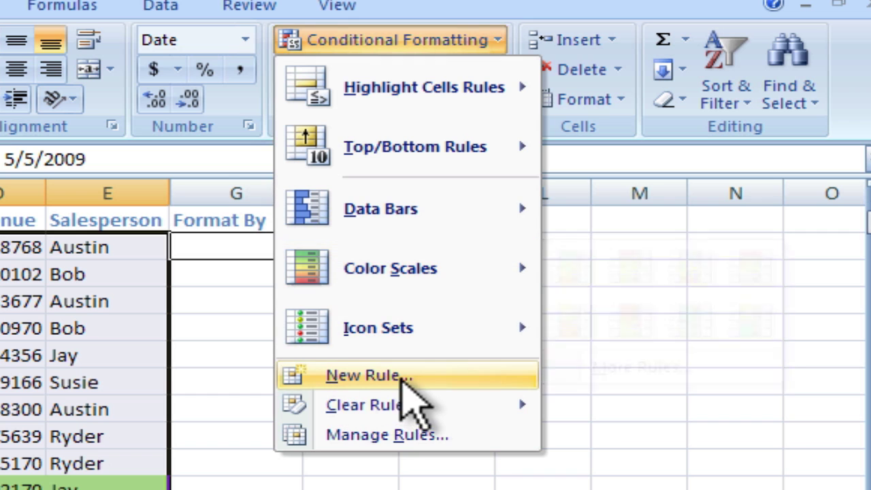
pyautogui.click(381, 435)
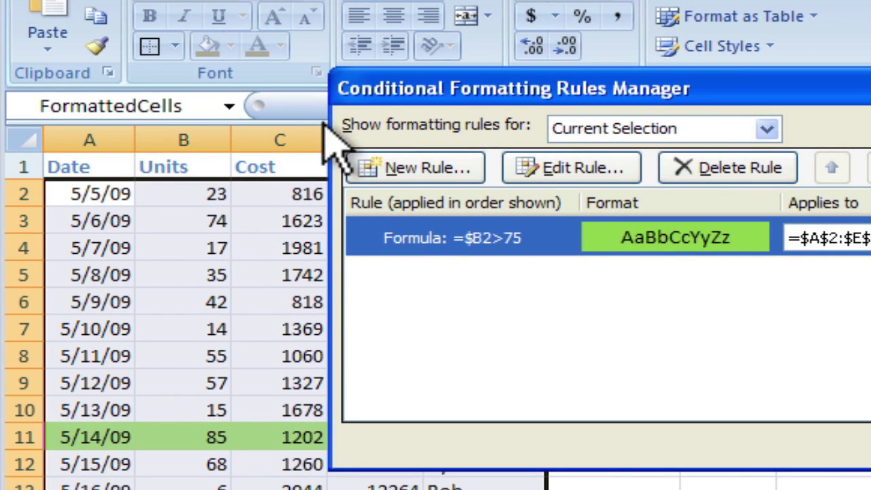
pyautogui.click(716, 128)
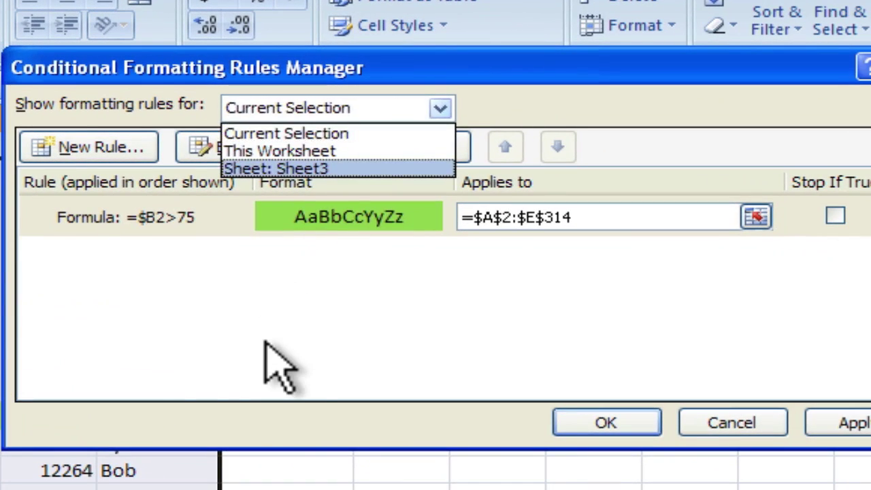
pyautogui.click(580, 340)
# Edit the green rule's formula to =IF($G$2="Units",$B2>75)
pyautogui.click(555, 254)
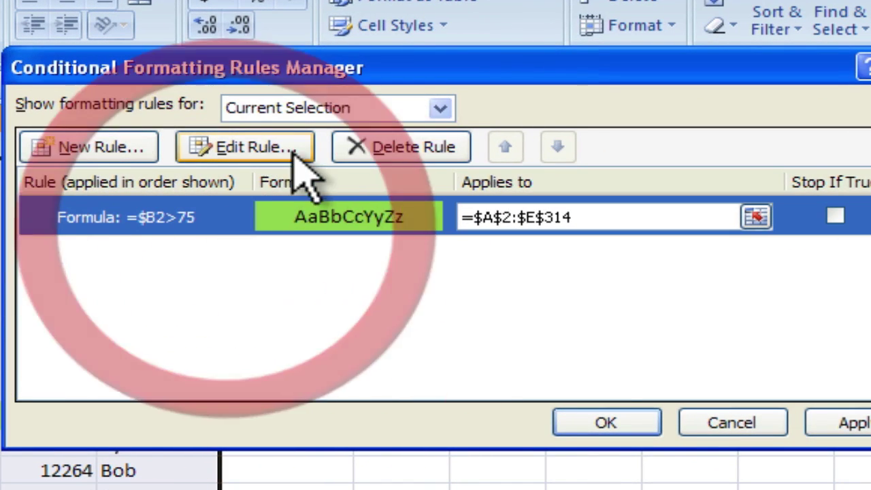
pyautogui.click(274, 147)
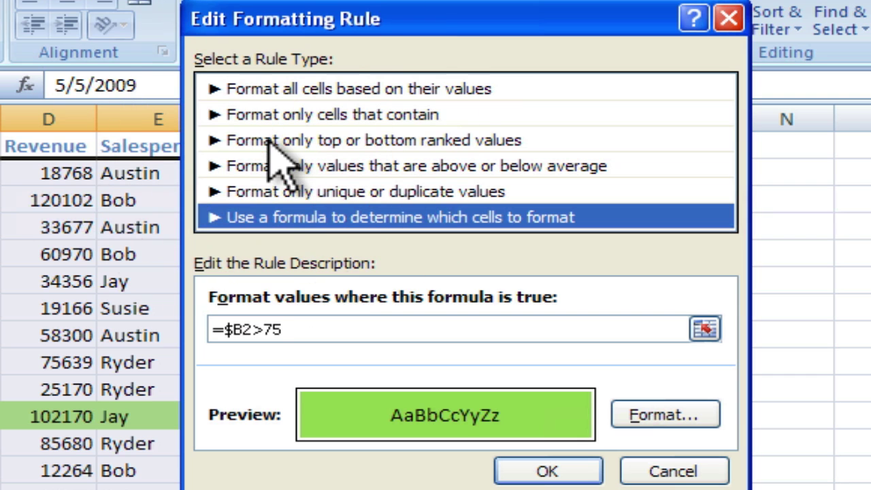
pyautogui.click(226, 329)
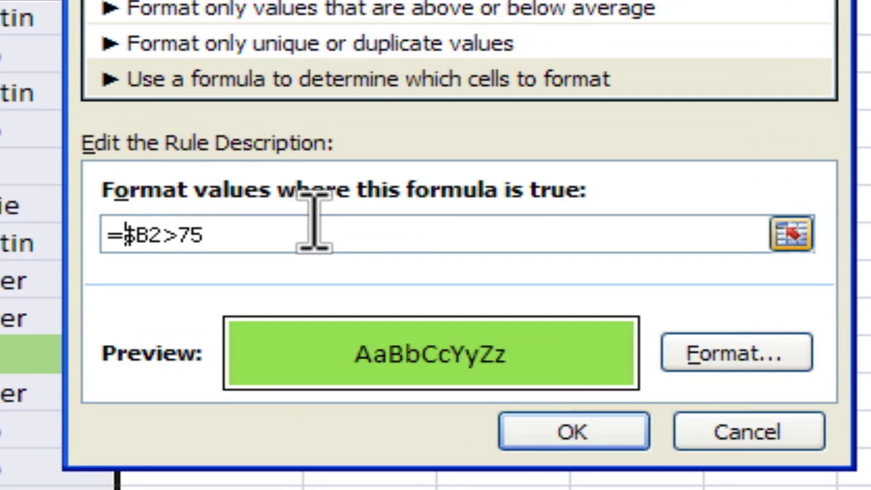
pyautogui.write('IF')
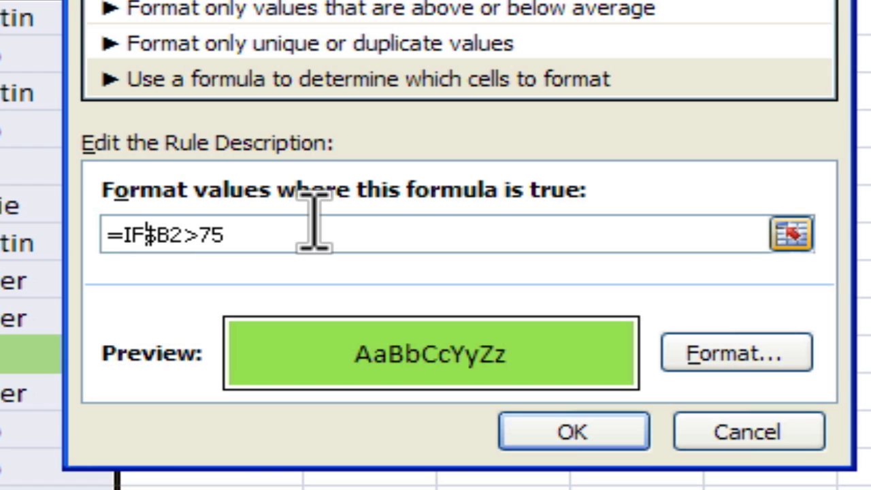
pyautogui.write('(')
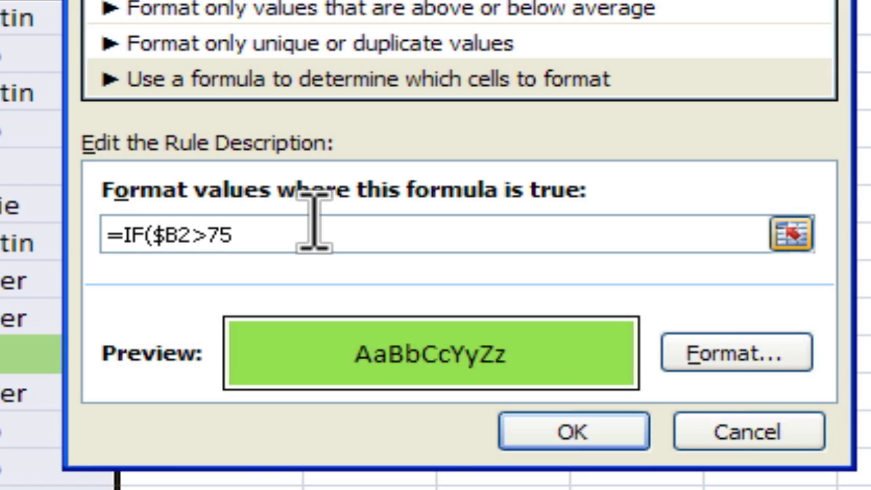
pyautogui.click(792, 234)
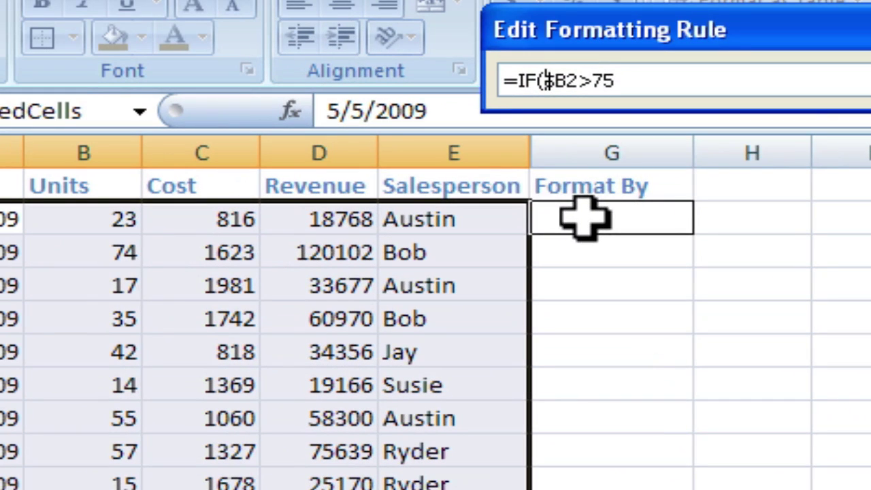
pyautogui.click(200, 17)
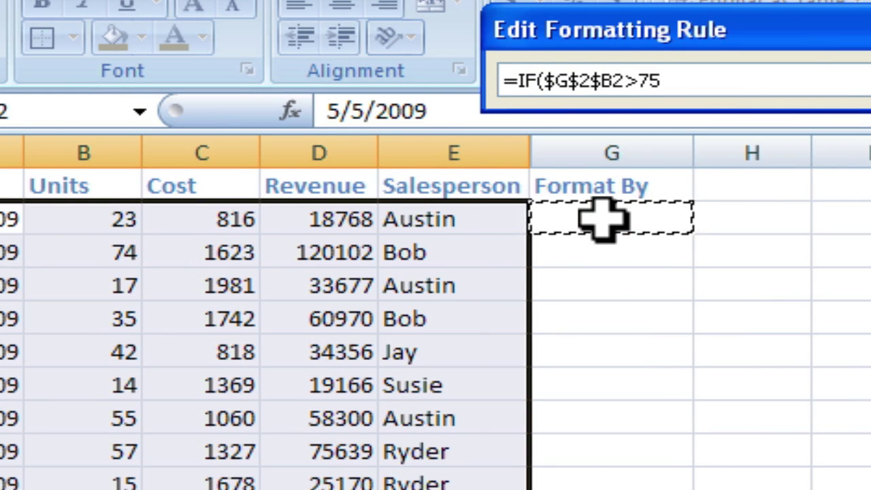
pyautogui.write('=')
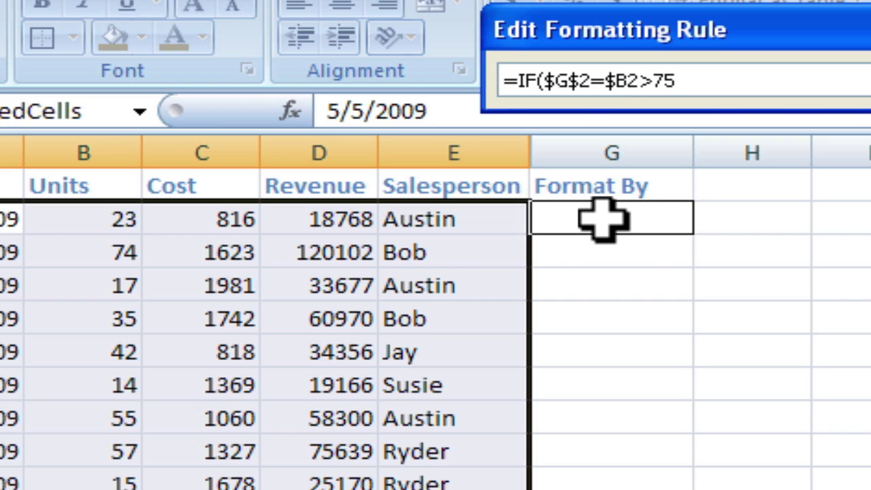
pyautogui.write('"')
pyautogui.write('Units')
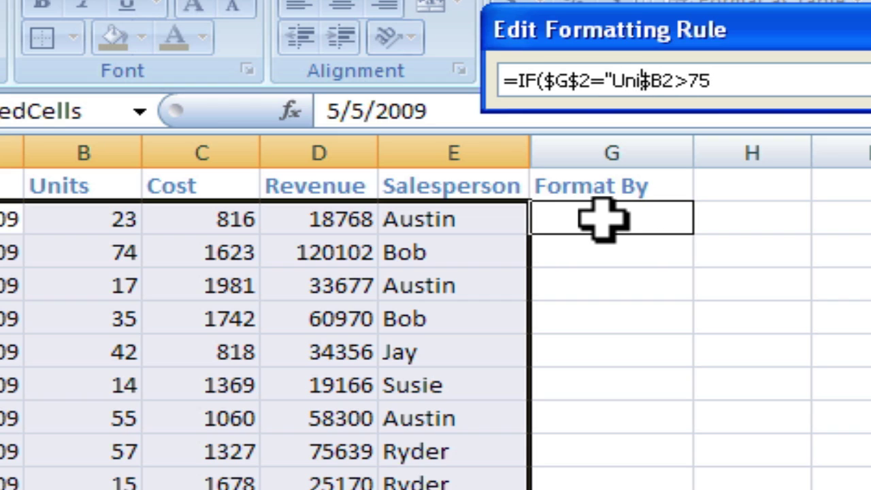
pyautogui.write('"')
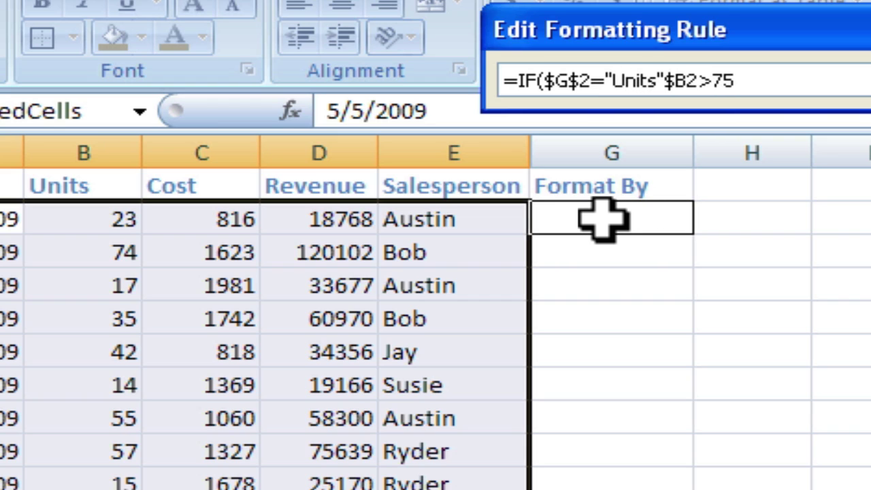
pyautogui.write(',')
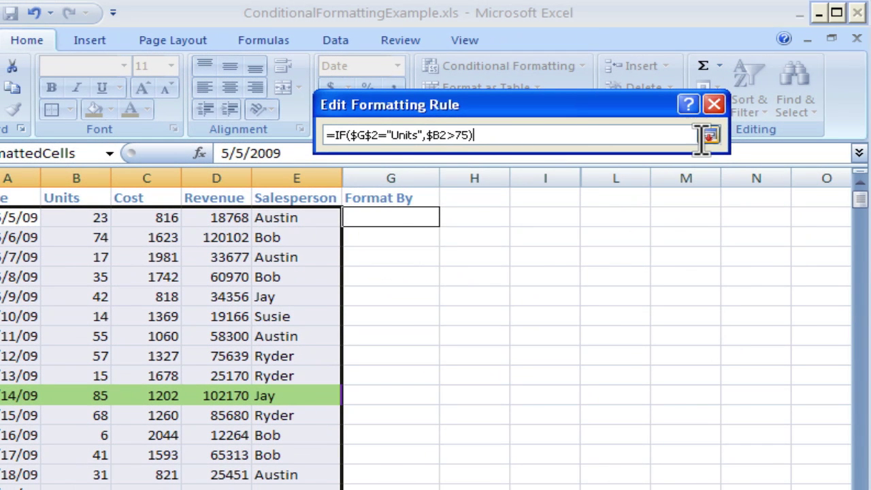
pyautogui.click(710, 132)
# Confirm the edited rule and close the Rules Manager
pyautogui.click(606, 441)
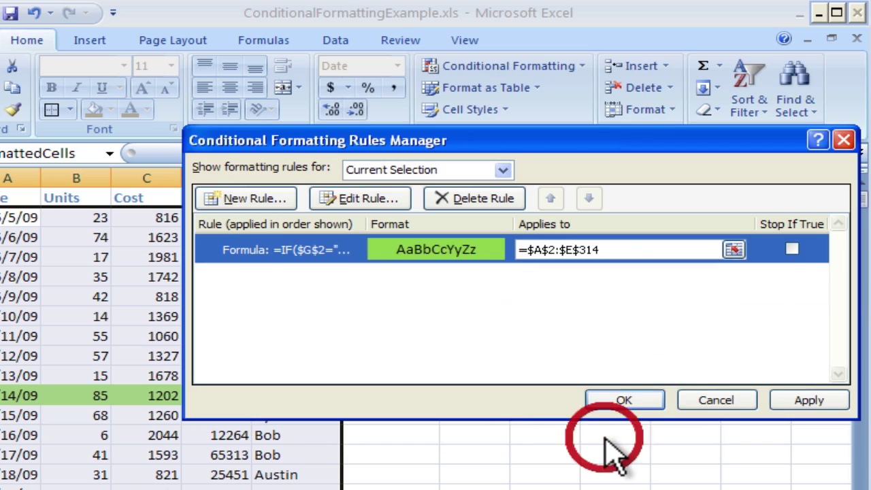
pyautogui.click(638, 397)
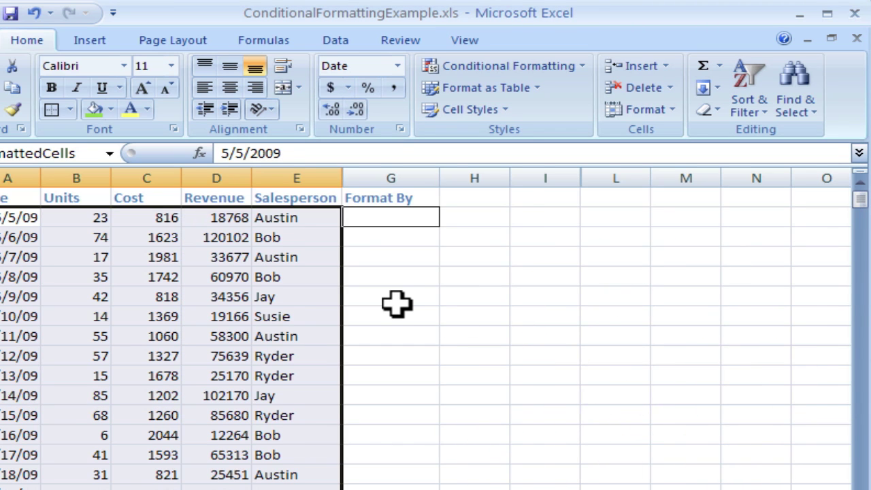
pyautogui.scroll(-8, 397, 304)
pyautogui.scroll(8, 397, 304)
# Choose Units in the Format By cell G2 and review the green rows
pyautogui.click(376, 217)
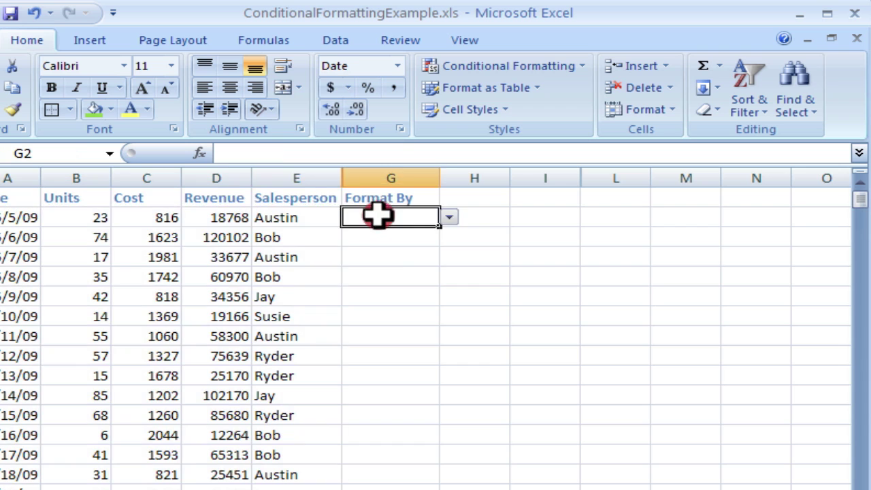
pyautogui.click(449, 218)
pyautogui.click(435, 230)
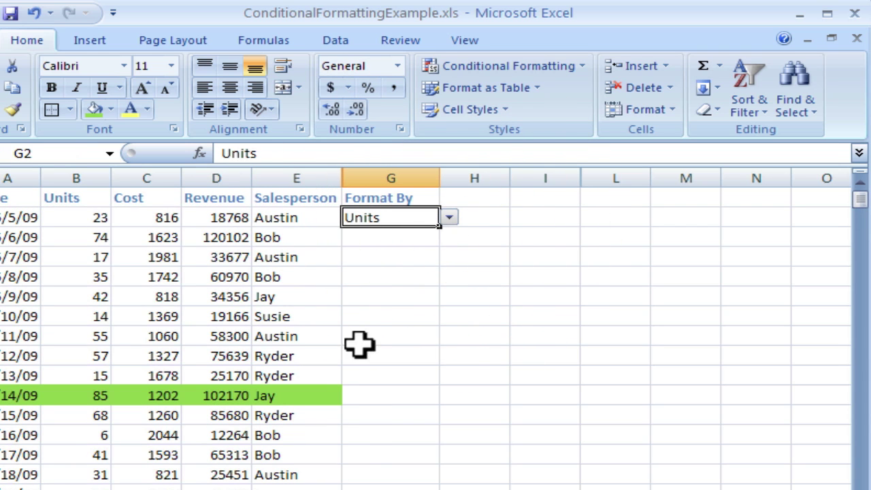
pyautogui.click(347, 388)
pyautogui.scroll(-9, 347, 388)
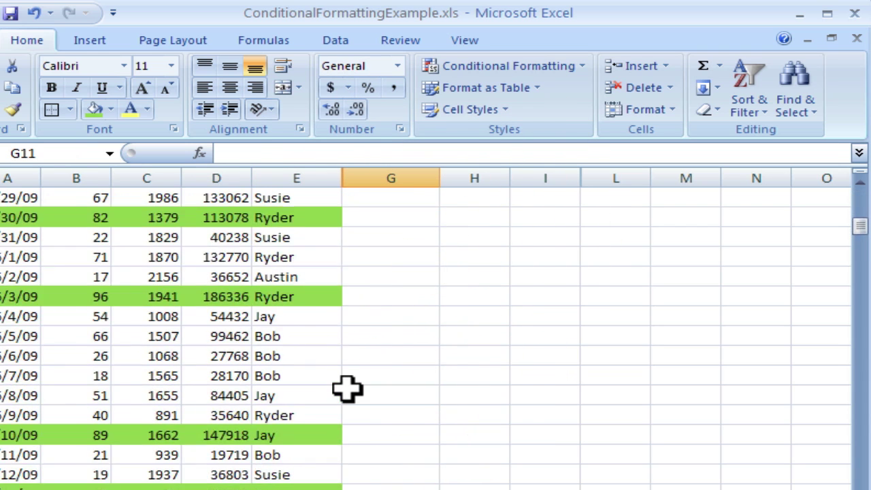
pyautogui.scroll(9, 348, 388)
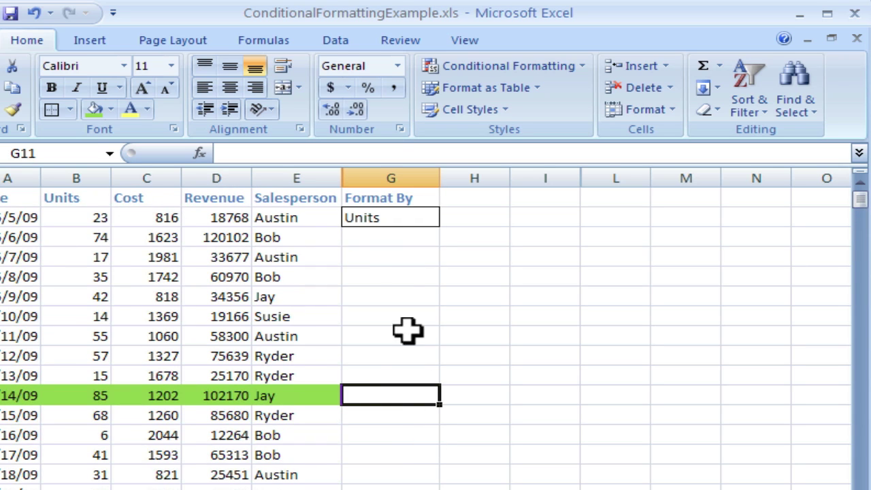
# Select FormattedCells and open the green formula rule for editing
pyautogui.click(109, 153)
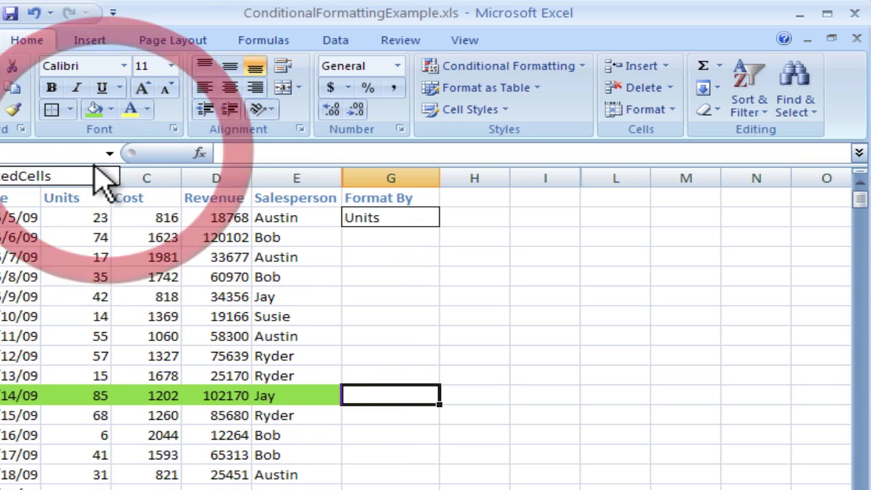
pyautogui.click(90, 171)
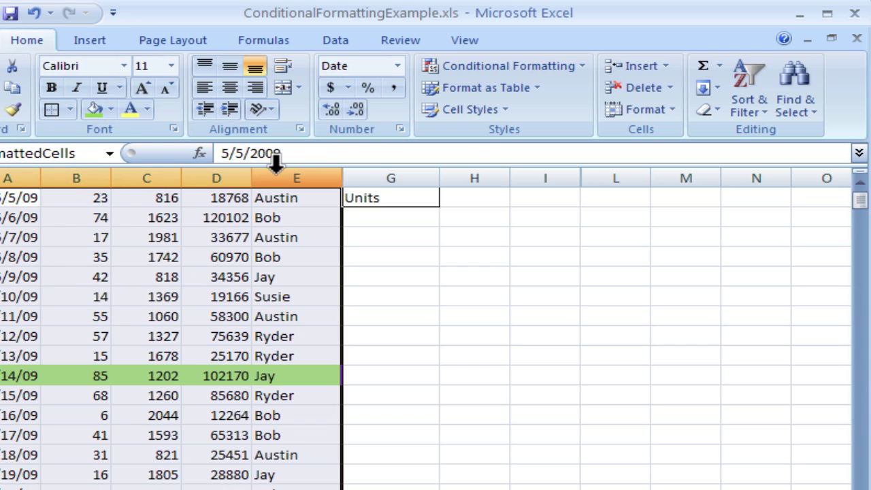
pyautogui.click(509, 68)
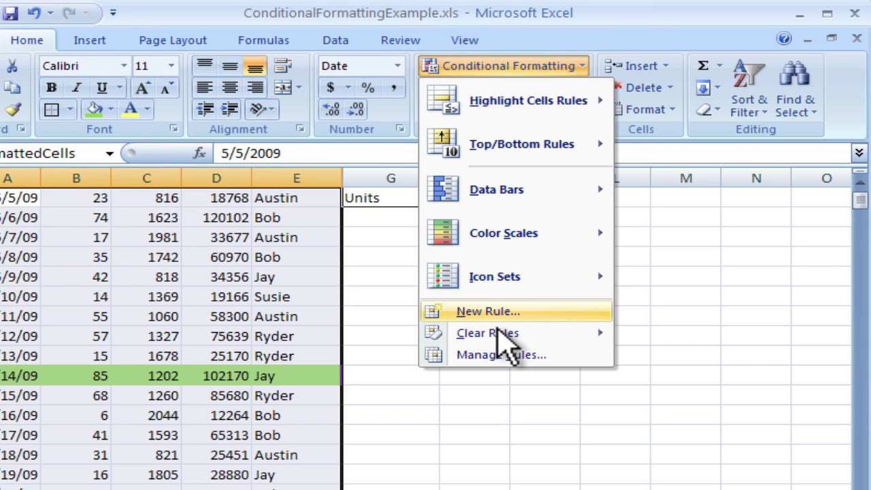
pyautogui.click(504, 355)
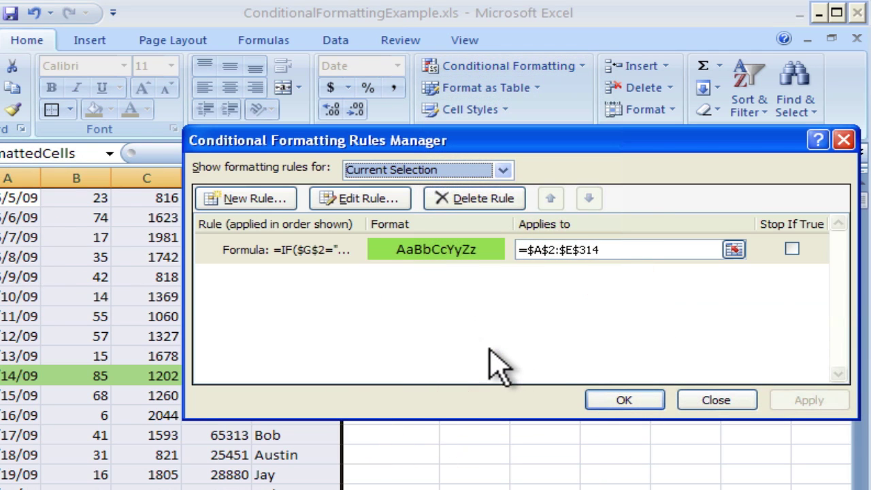
pyautogui.click(388, 269)
pyautogui.click(351, 199)
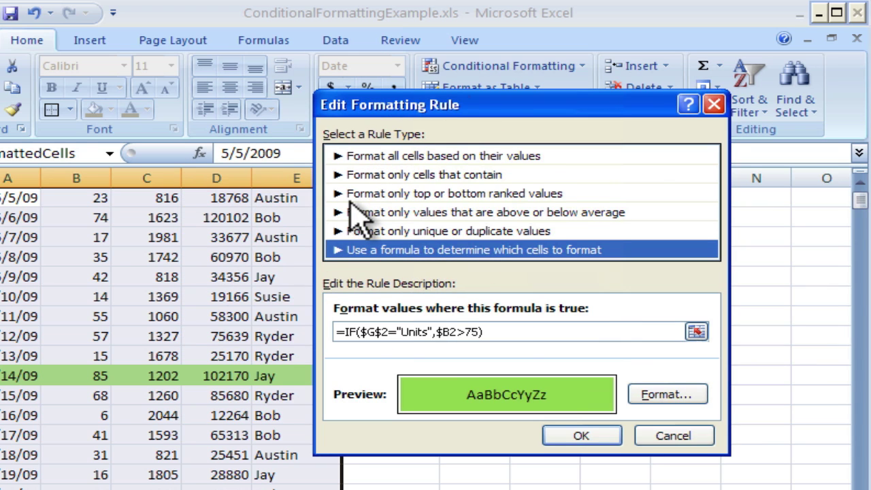
pyautogui.click(510, 331)
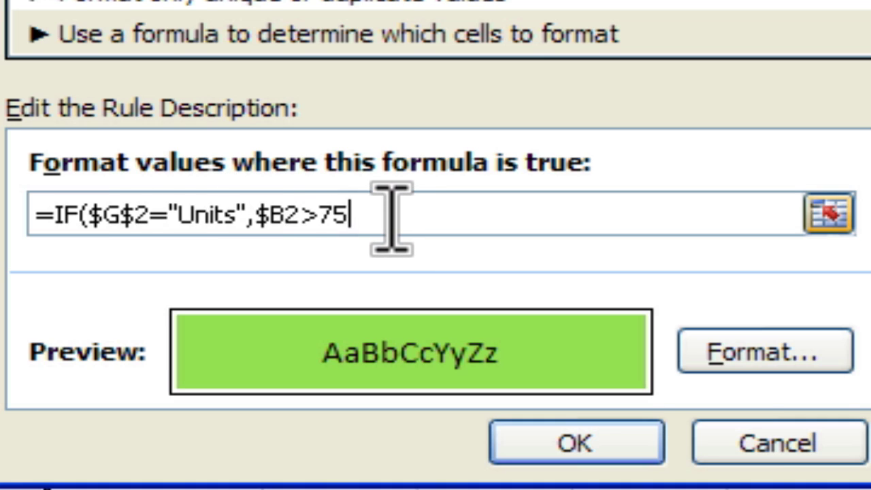
# Add a nested IF branch for G2 = "Cost" with $C2>1750
pyautogui.write(',IF')
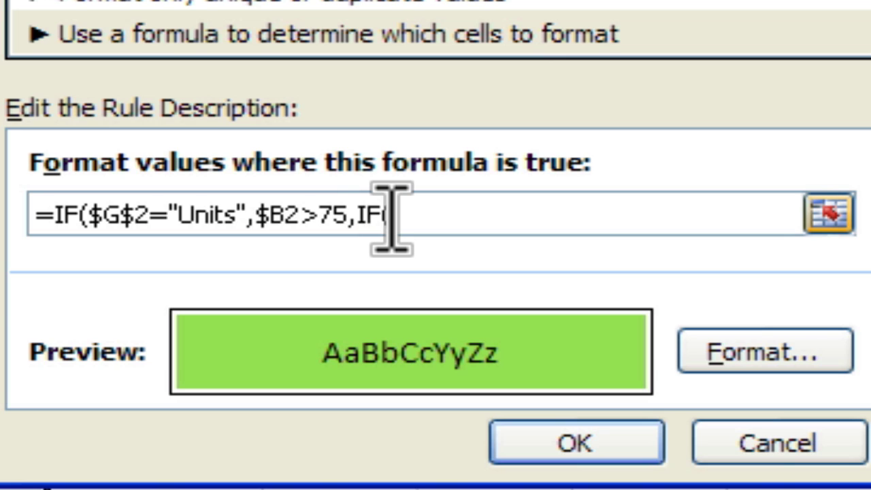
pyautogui.write('(')
pyautogui.click(829, 213)
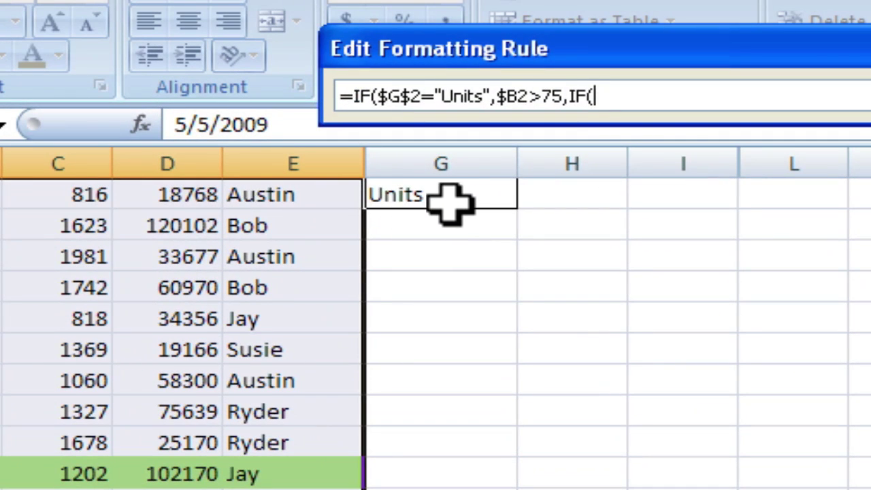
pyautogui.scroll(1, 368, 126)
pyautogui.click(372, 117)
pyautogui.write('=')
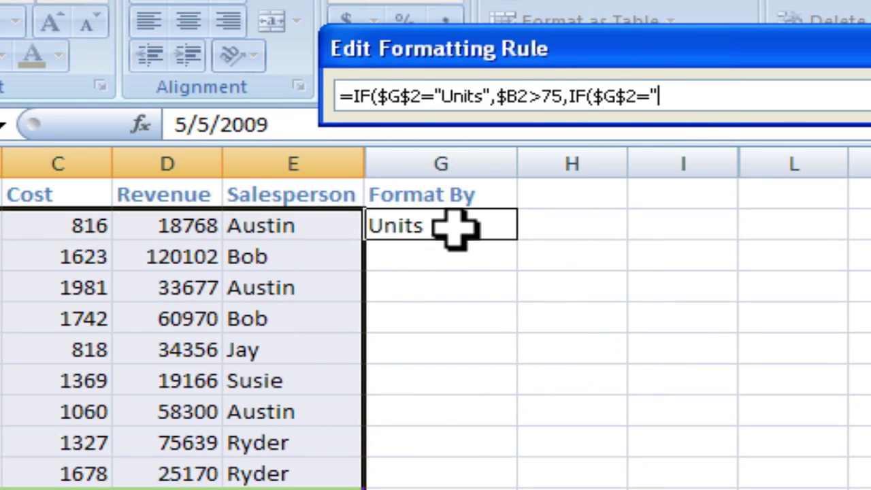
pyautogui.write('"Cost",')
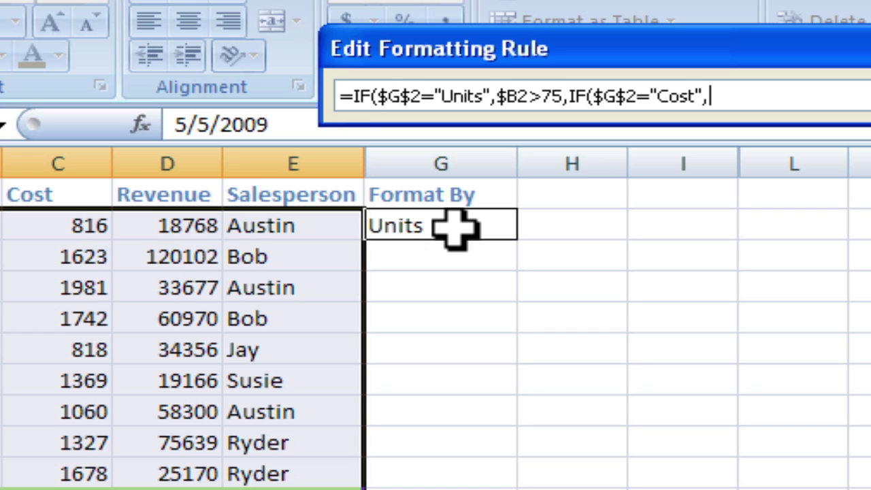
pyautogui.click(43, 226)
pyautogui.press('BackSpace')
pyautogui.press('BackSpace')
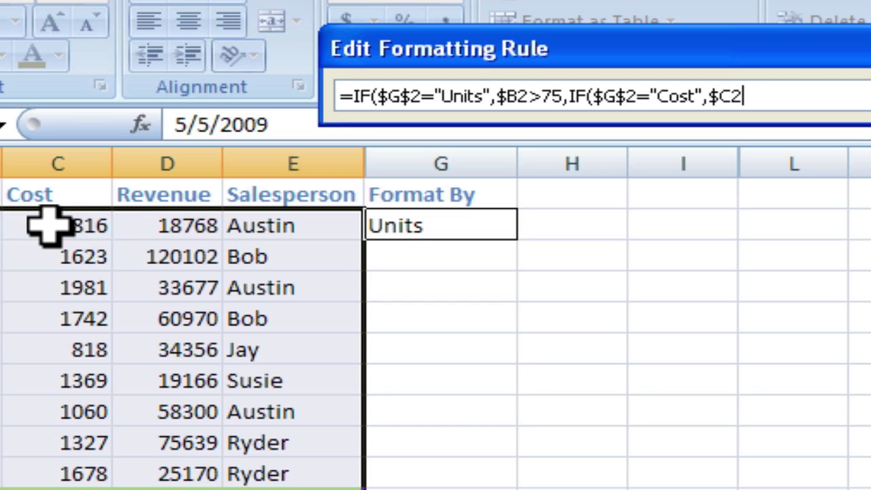
pyautogui.write('2=')
pyautogui.press('BackSpace')
pyautogui.write('2>1750')
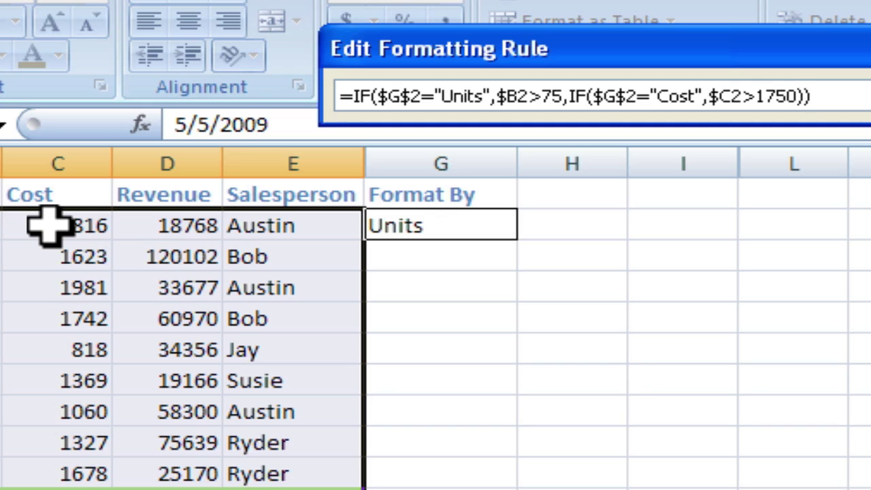
# Add a nested IF branch for G2 = "Revenue" with $D2>100000
pyautogui.press('BackSpace')
pyautogui.press('BackSpace')
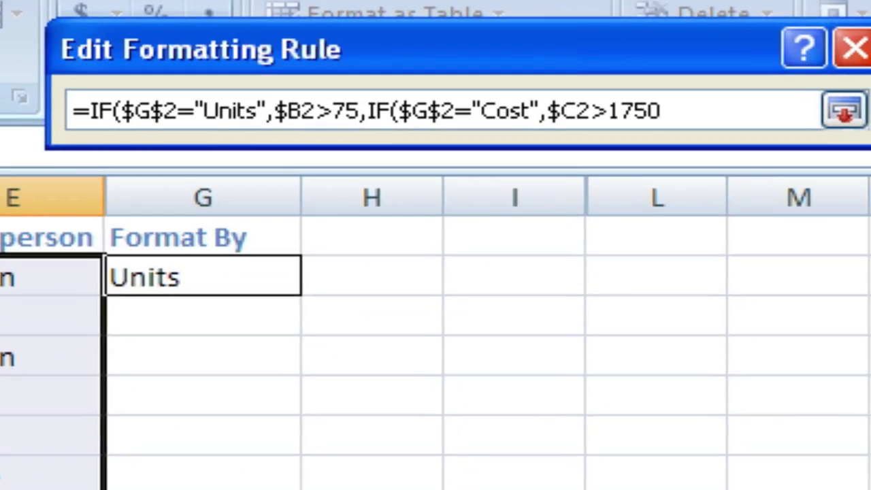
pyautogui.write(',')
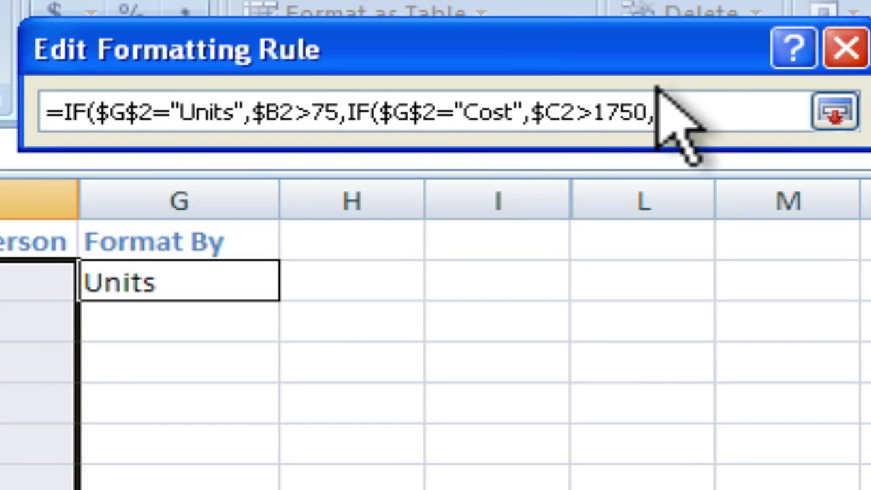
pyautogui.write('IF(')
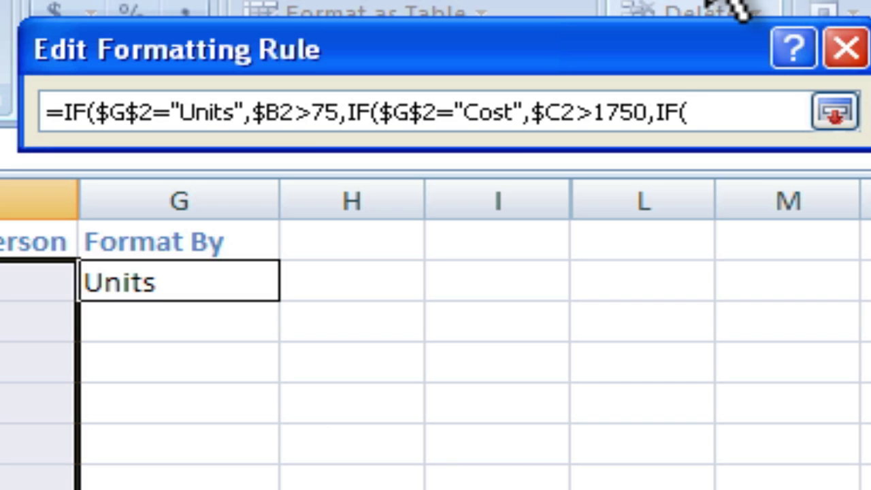
pyautogui.click(218, 291)
pyautogui.write('="Revenue"')
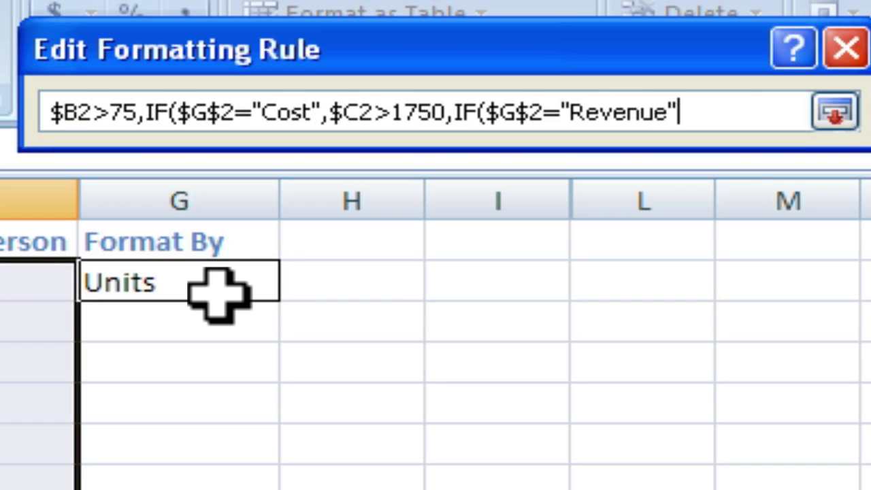
pyautogui.write(',')
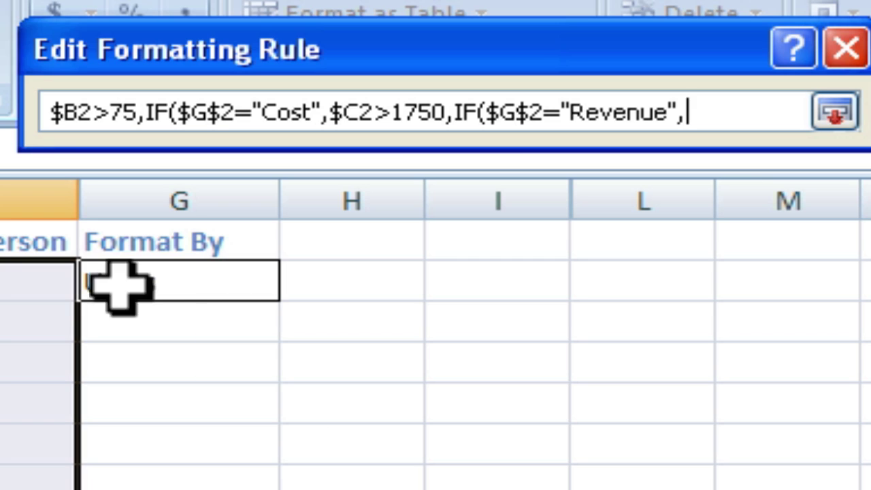
pyautogui.click(5, 282)
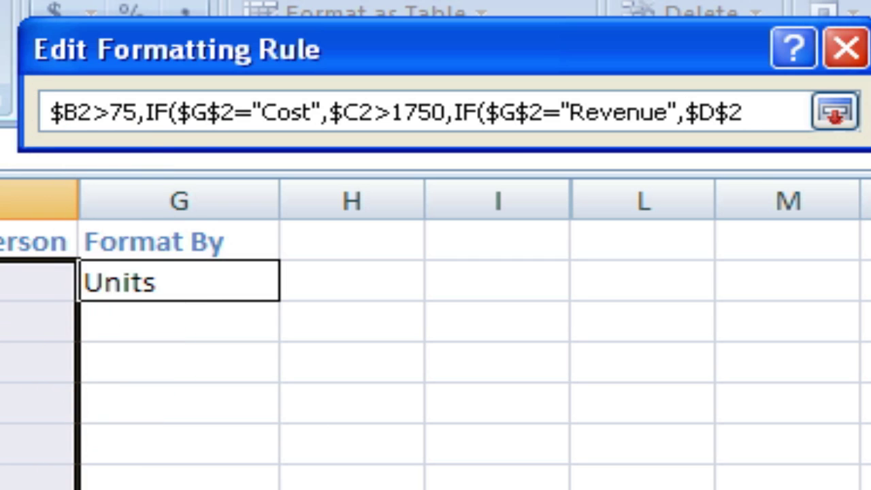
pyautogui.press('BackSpace')
pyautogui.press('BackSpace')
pyautogui.write('2>')
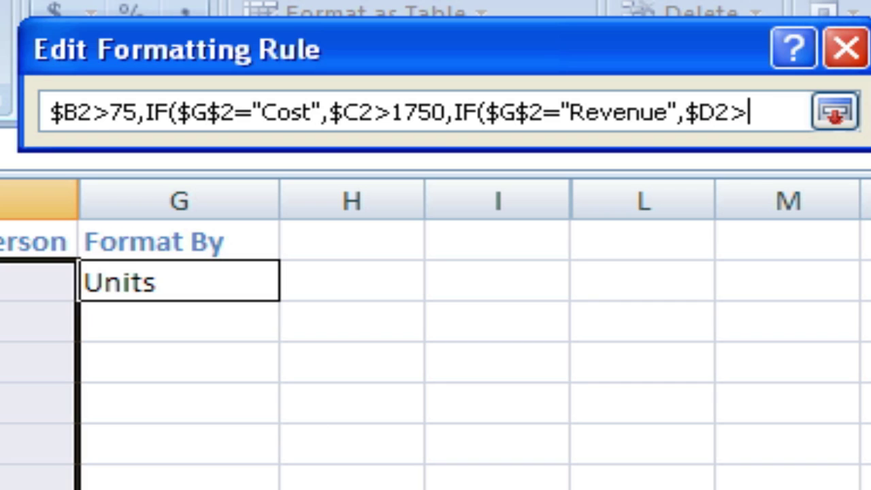
pyautogui.write('100000')
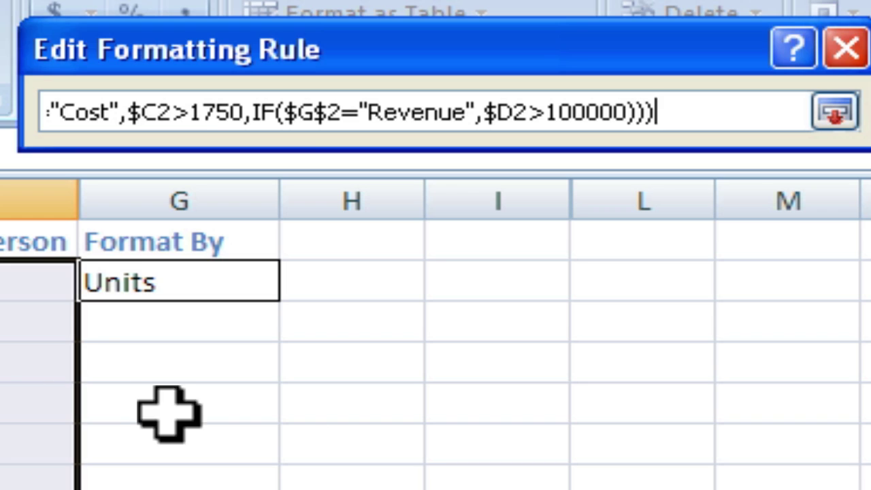
pyautogui.click(837, 112)
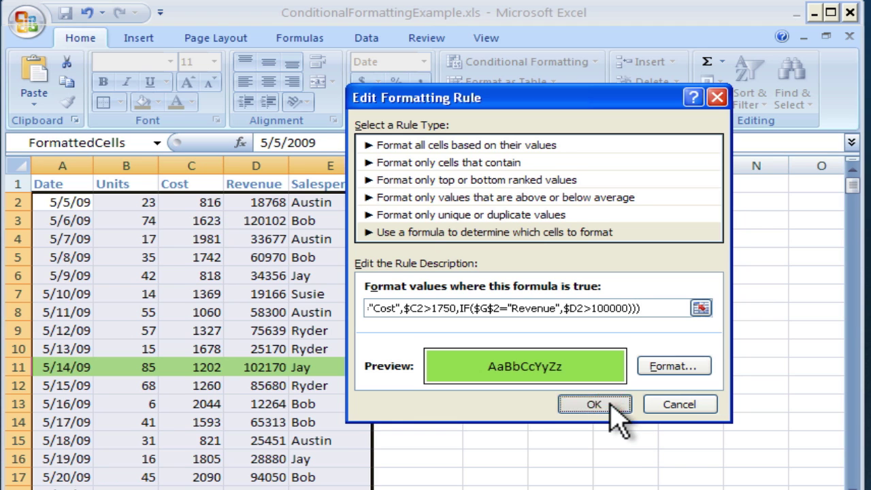
# Confirm the edited green rule and close the Rules Manager
pyautogui.click(594, 406)
pyautogui.click(619, 373)
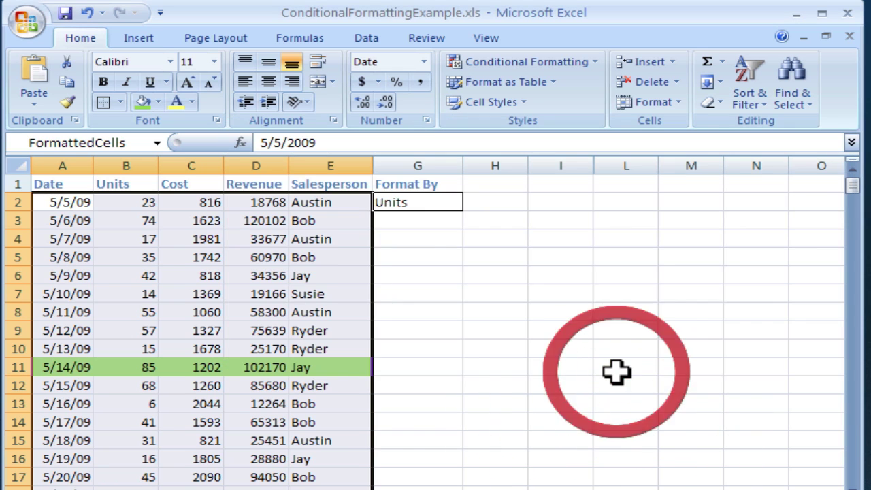
pyautogui.click(460, 284)
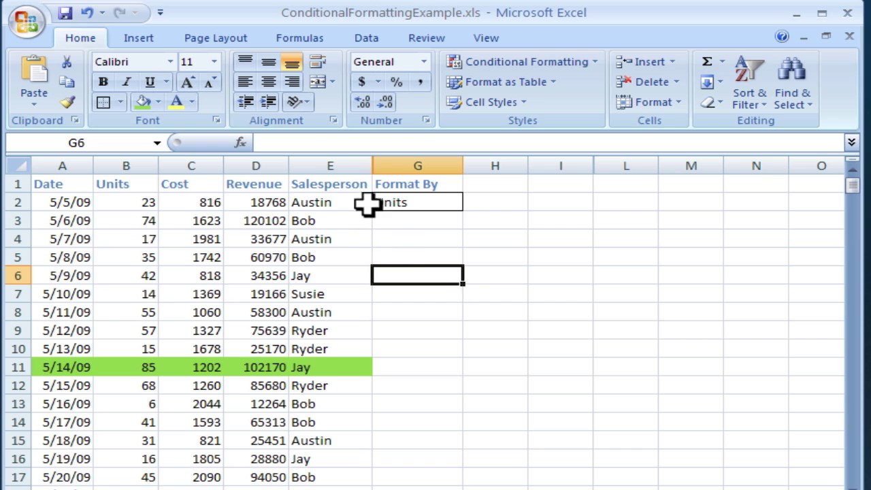
# Switch Format By in G2 to Cost, then Revenue, and scroll to check the highlighting
pyautogui.click(423, 202)
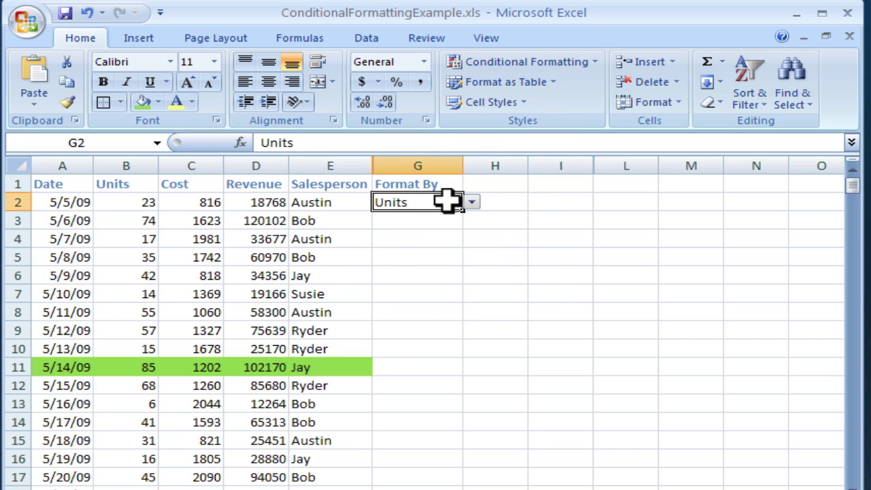
pyautogui.click(471, 202)
pyautogui.click(433, 230)
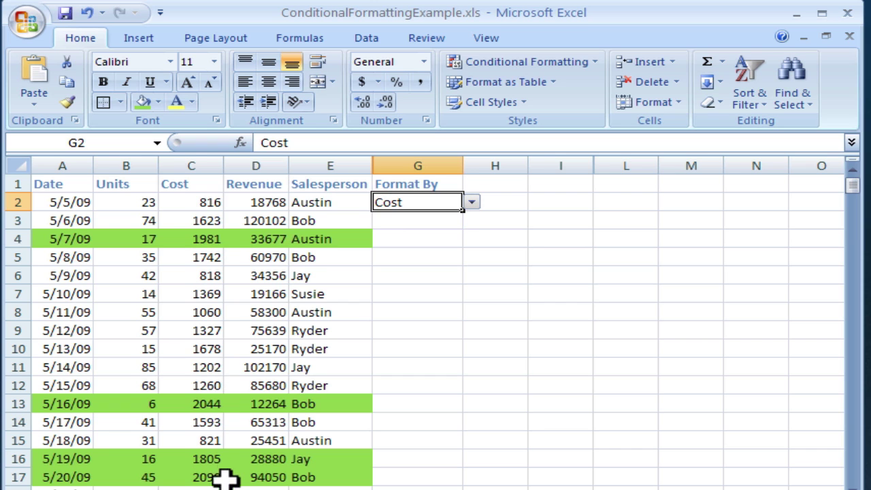
pyautogui.click(472, 202)
pyautogui.click(443, 241)
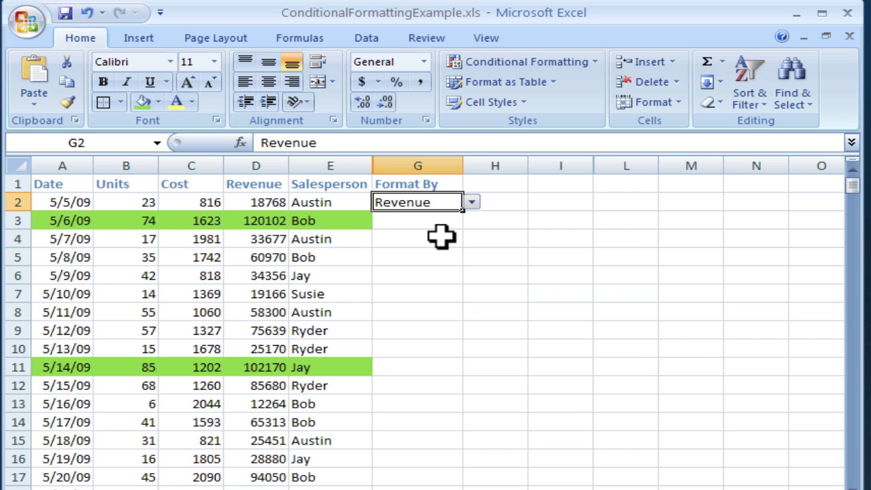
pyautogui.scroll(-4, 497, 295)
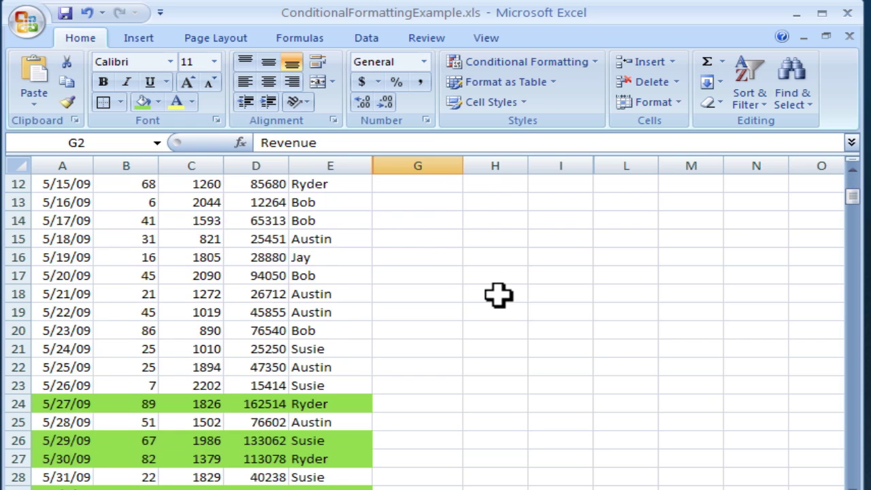
pyautogui.scroll(-5, 498, 296)
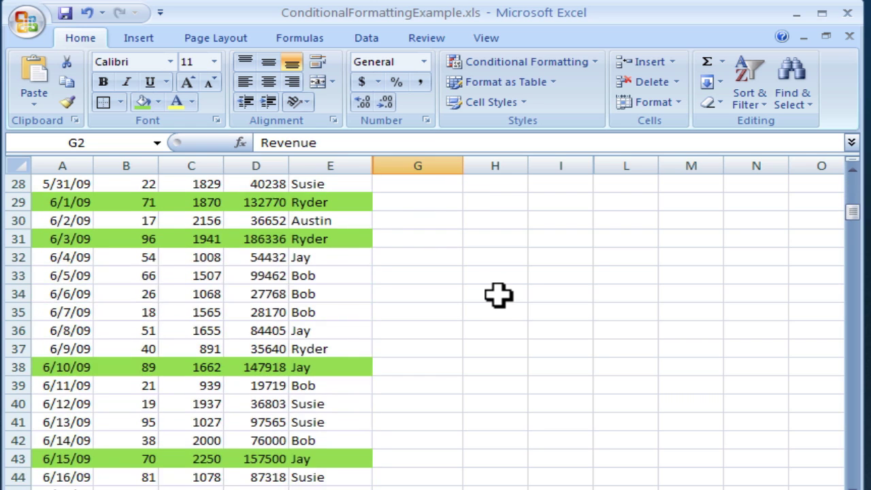
pyautogui.scroll(-6, 499, 295)
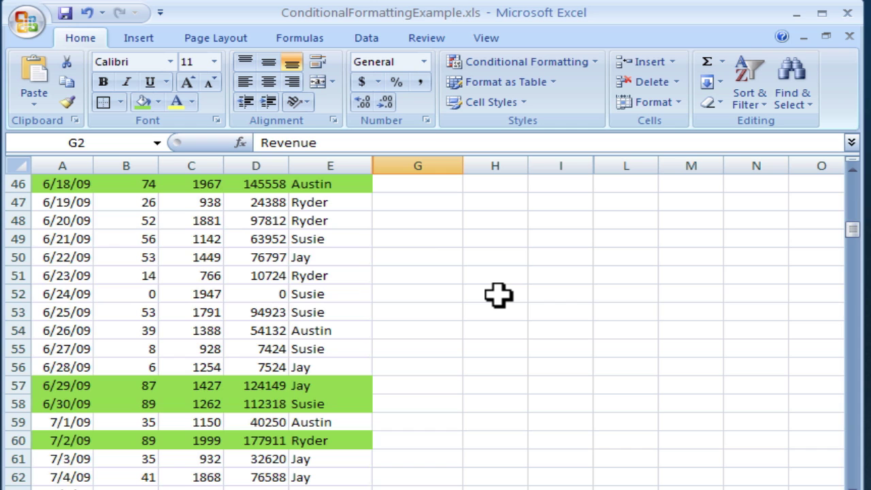
pyautogui.scroll(14, 498, 295)
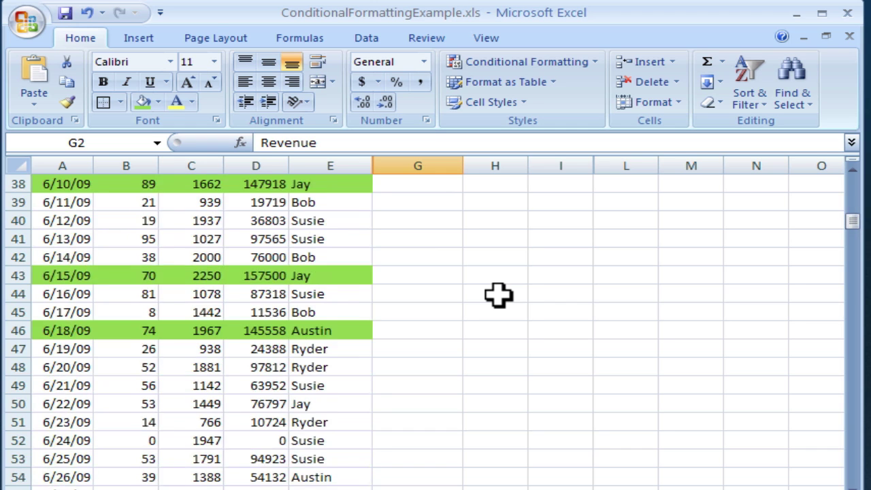
pyautogui.scroll(1, 499, 295)
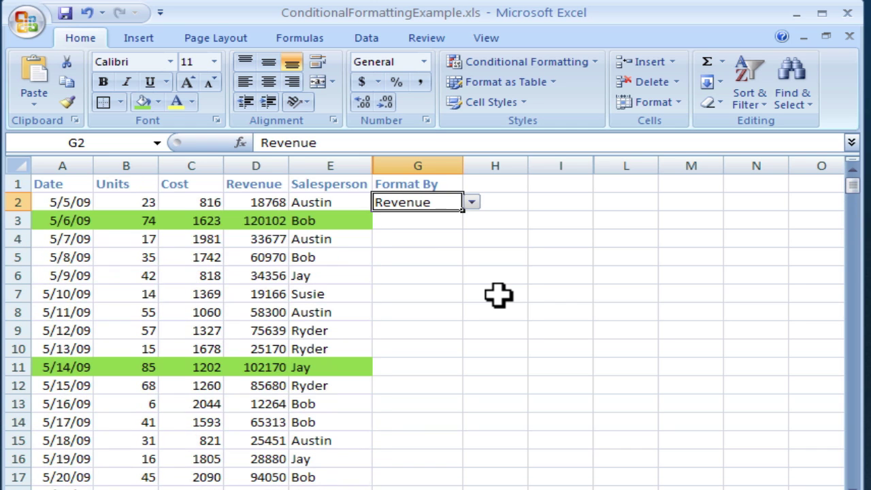
# Reopen G2's choices and close them, leaving Revenue selected
pyautogui.click(446, 265)
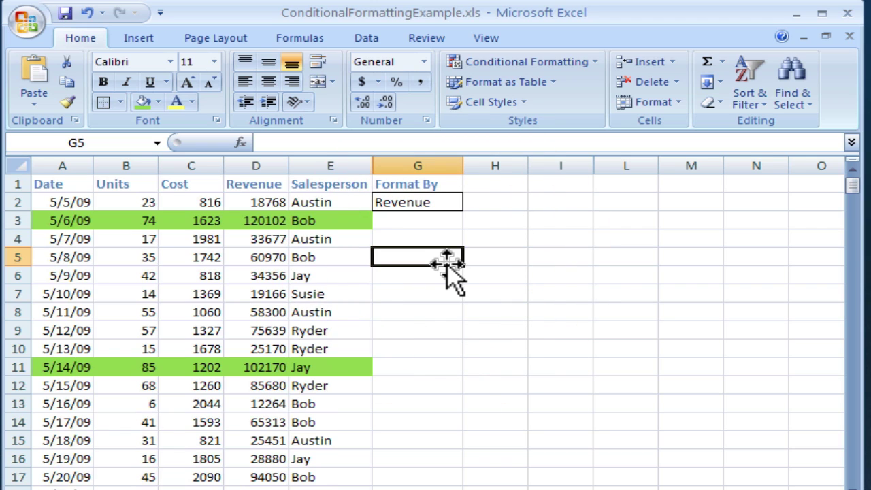
pyautogui.click(448, 203)
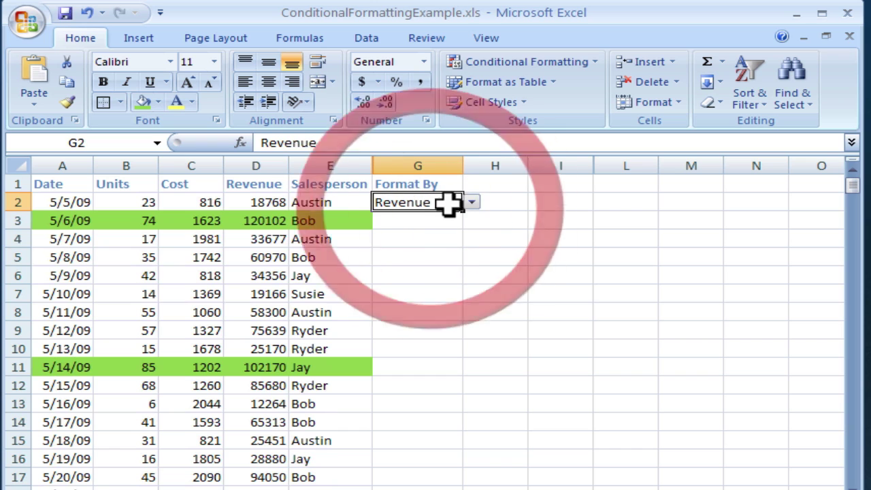
pyautogui.click(472, 205)
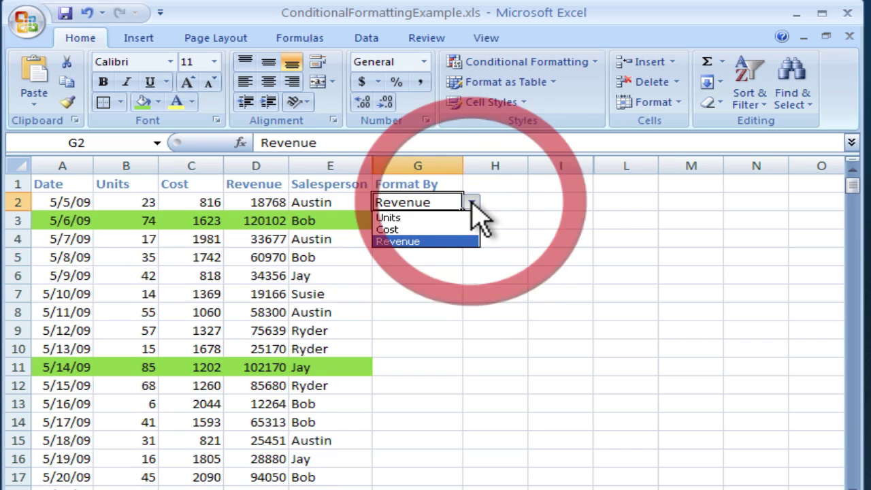
pyautogui.click(430, 260)
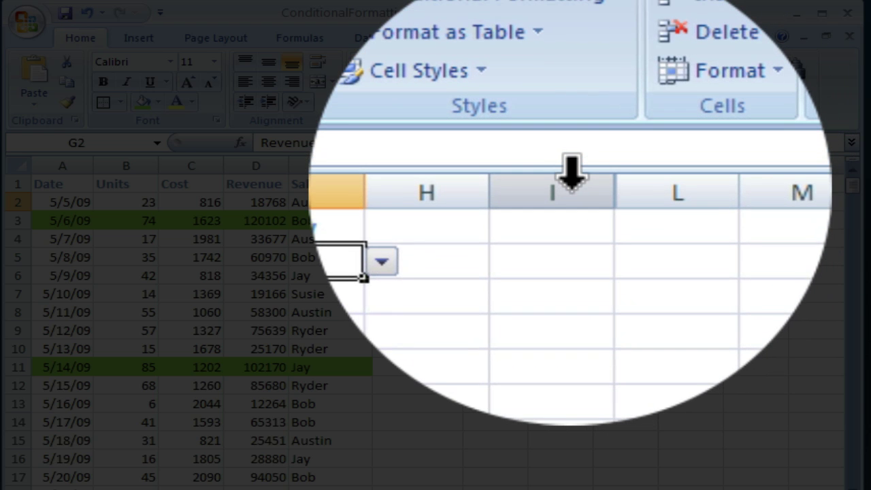
# Unhide the hidden column within columns I to L
pyautogui.click(561, 166)
pyautogui.moveTo(572, 178); pyautogui.dragTo(618, 178)
pyautogui.rightClick(619, 183)
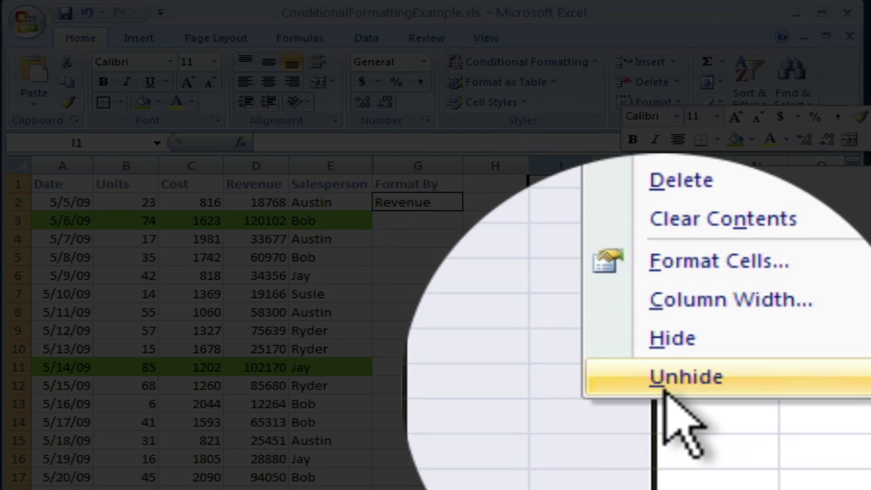
pyautogui.click(663, 385)
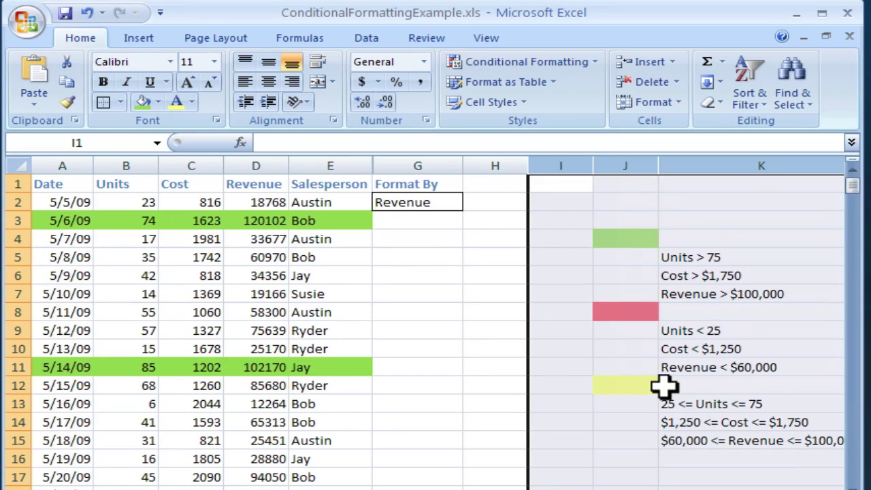
# Widen the window and select the legend swatches J9, J12 (yellow) and J8 (red)
pyautogui.click(648, 363)
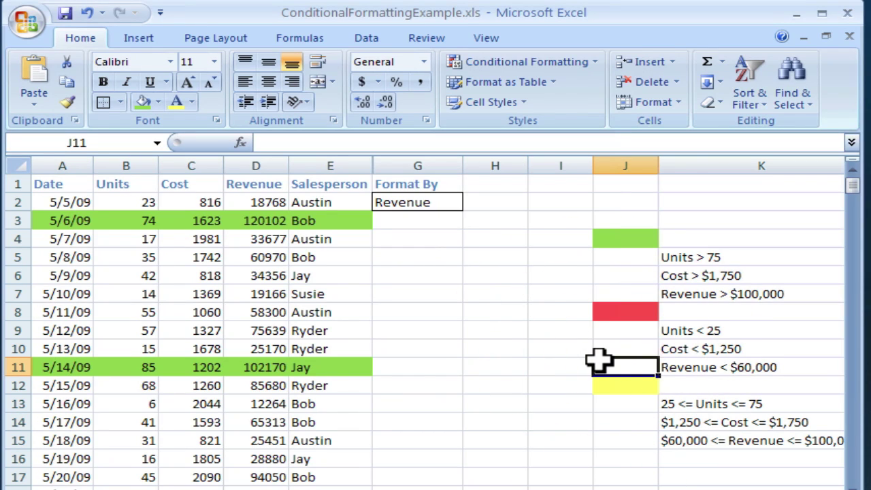
pyautogui.moveTo(859, 477); pyautogui.dragTo(869, 479)
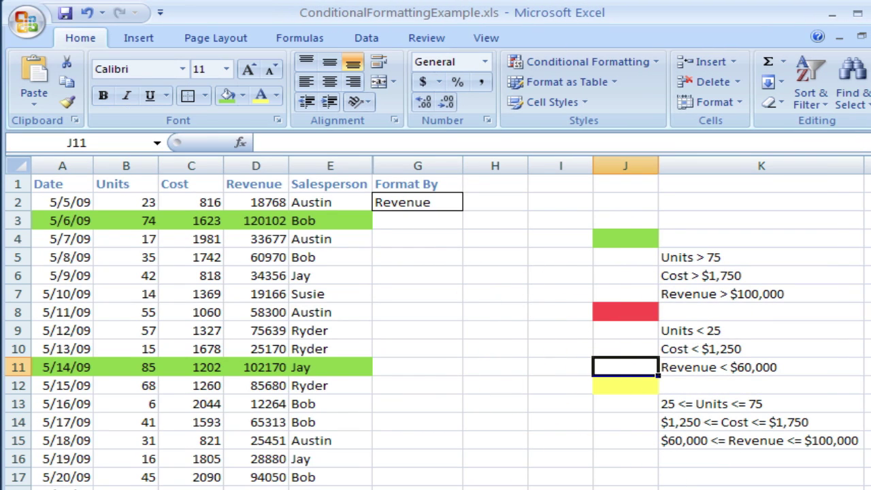
pyautogui.click(630, 334)
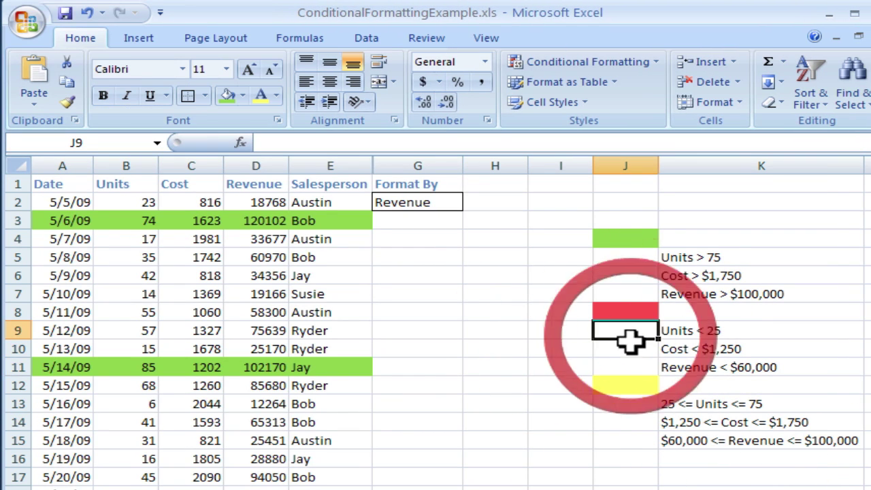
pyautogui.click(633, 385)
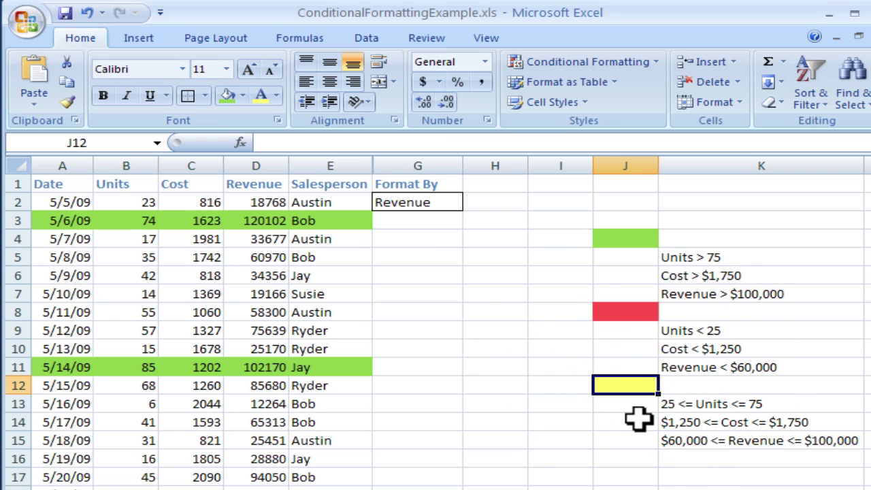
pyautogui.click(618, 312)
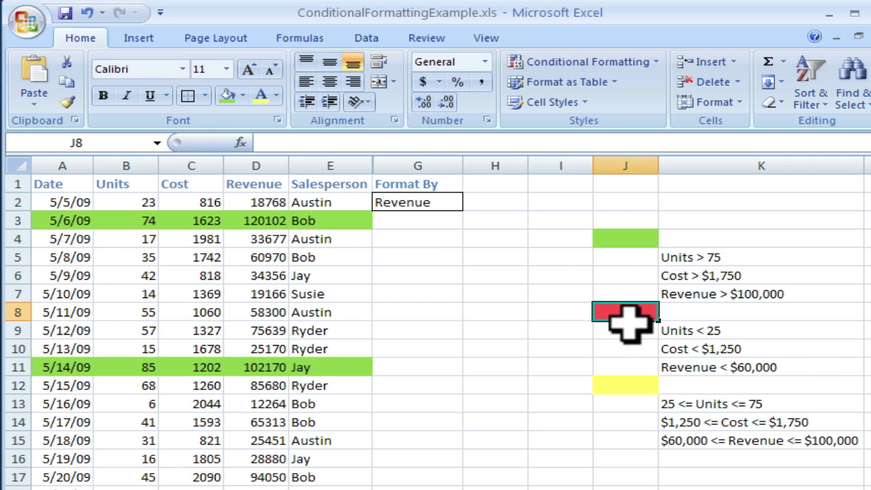
# Select the FormattedCells range and start a new formula rule containing the pasted nested IF formula
pyautogui.click(157, 143)
pyautogui.click(130, 154)
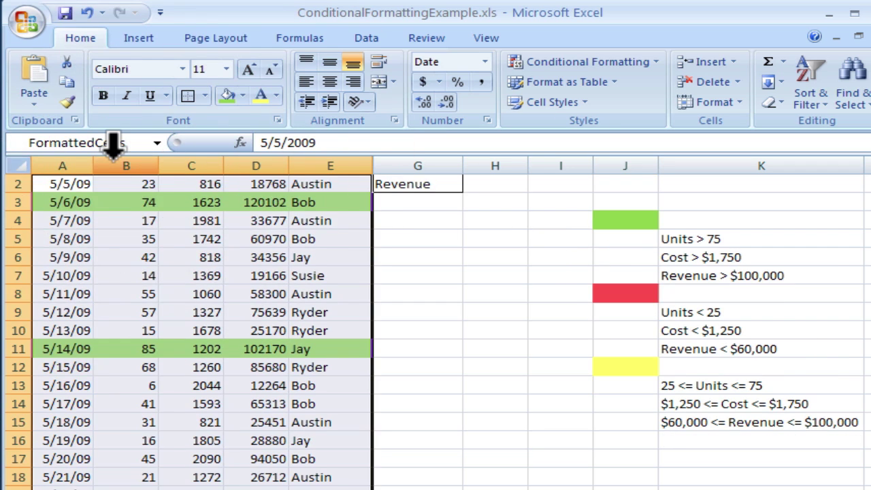
pyautogui.scroll(1, 290, 320)
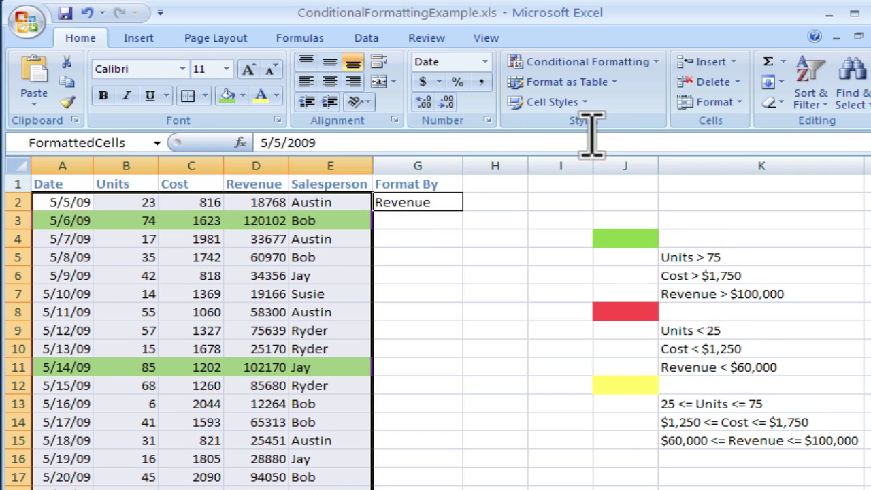
pyautogui.click(559, 62)
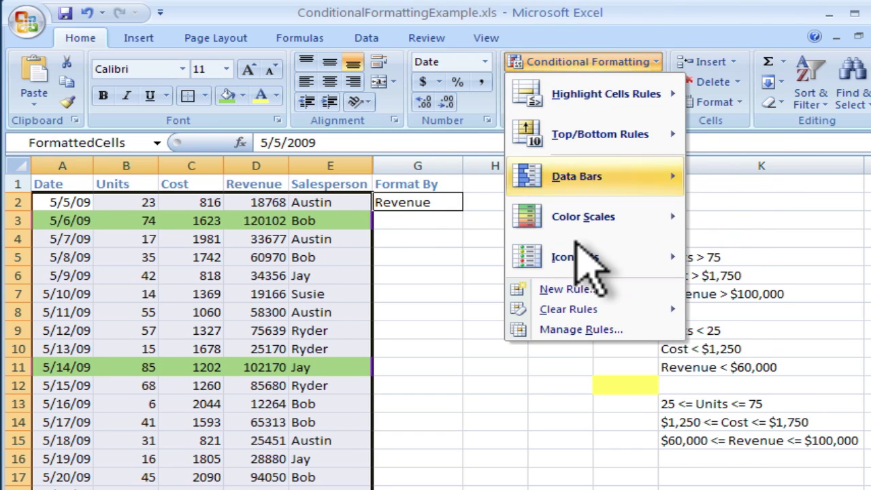
pyautogui.moveTo(591, 264)
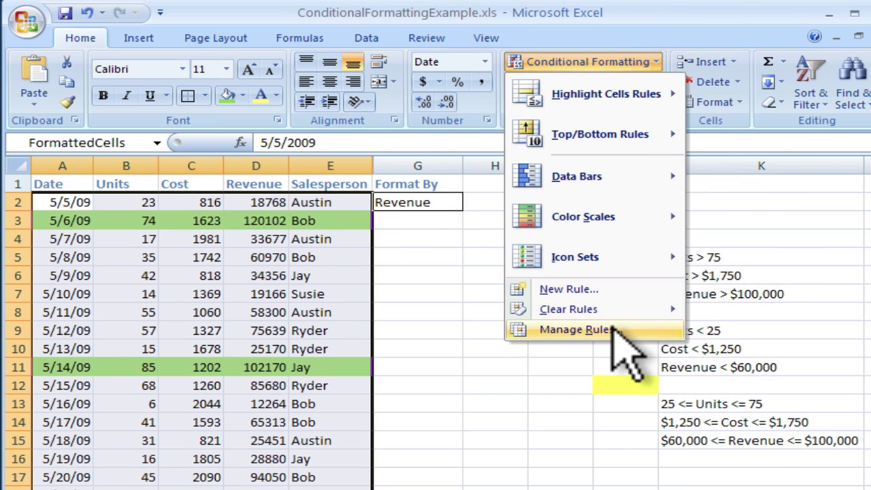
pyautogui.click(613, 330)
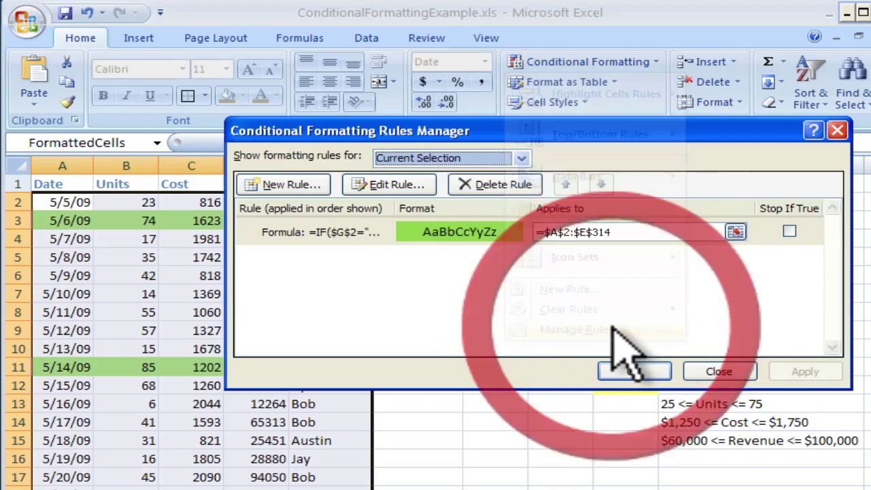
pyautogui.click(292, 194)
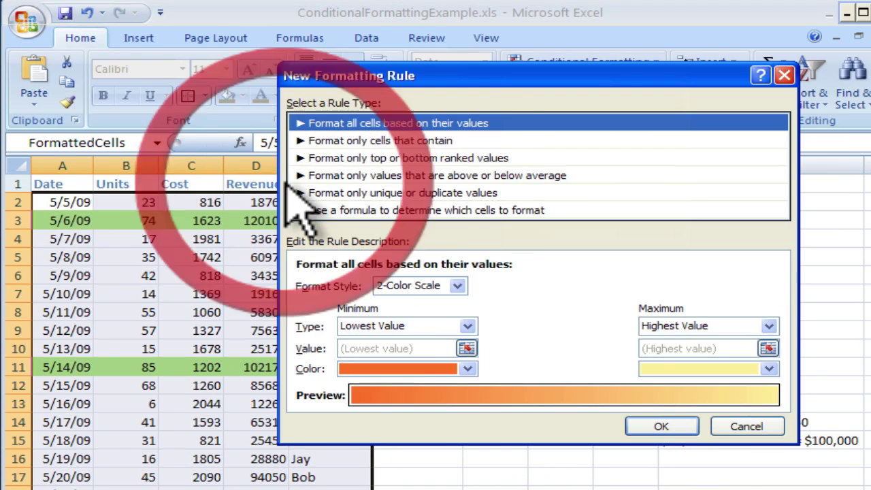
pyautogui.click(374, 210)
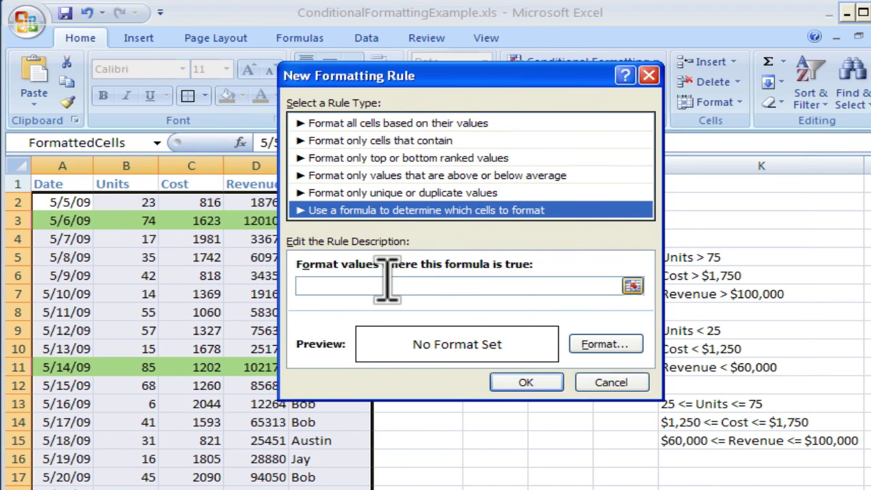
pyautogui.click(342, 282)
pyautogui.hotkey('ctrl', 'v')
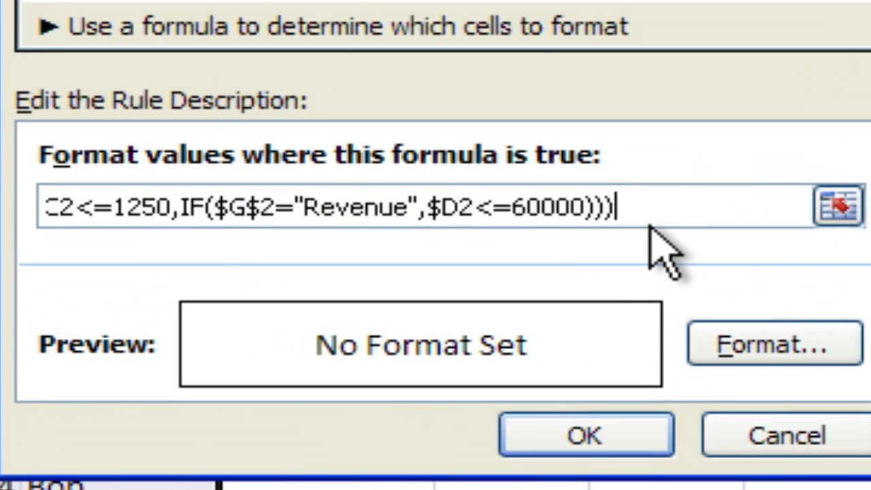
pyautogui.moveTo(650, 206)
pyautogui.mouseDown()
pyautogui.moveTo(47, 208)
pyautogui.moveTo(362, 211)
pyautogui.moveTo(453, 224)
pyautogui.moveTo(626, 207)
pyautogui.moveTo(727, 216)
pyautogui.mouseUp()
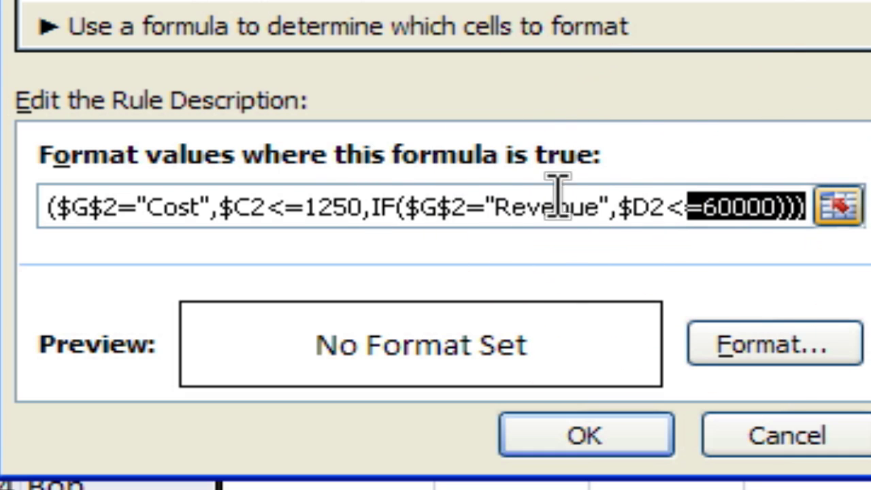
pyautogui.click(740, 206)
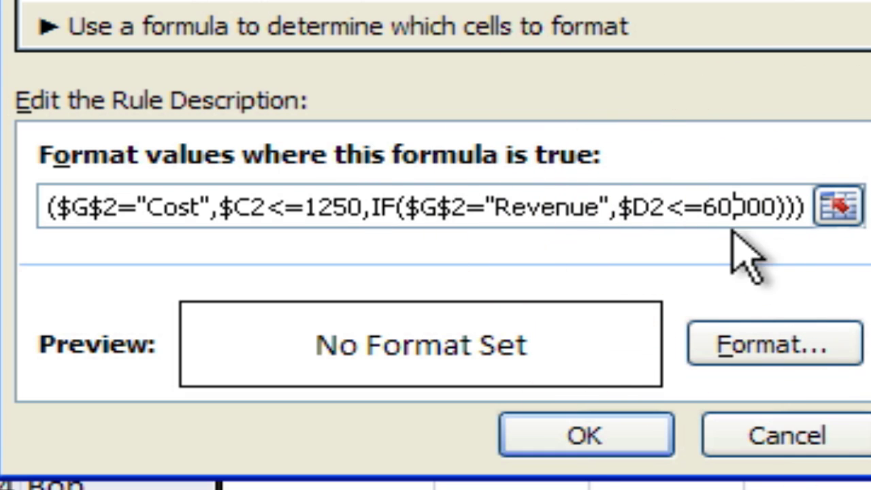
# Give the new rule a light red fill from More Colors and save it
pyautogui.click(731, 344)
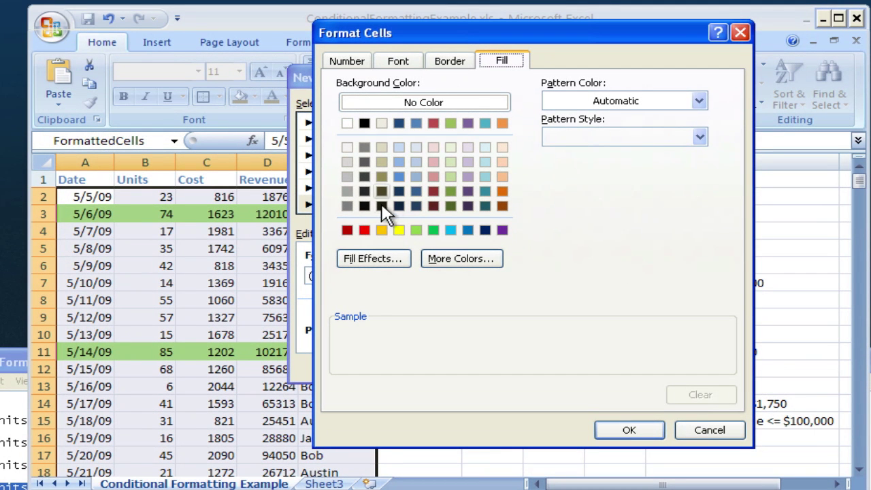
pyautogui.click(365, 230)
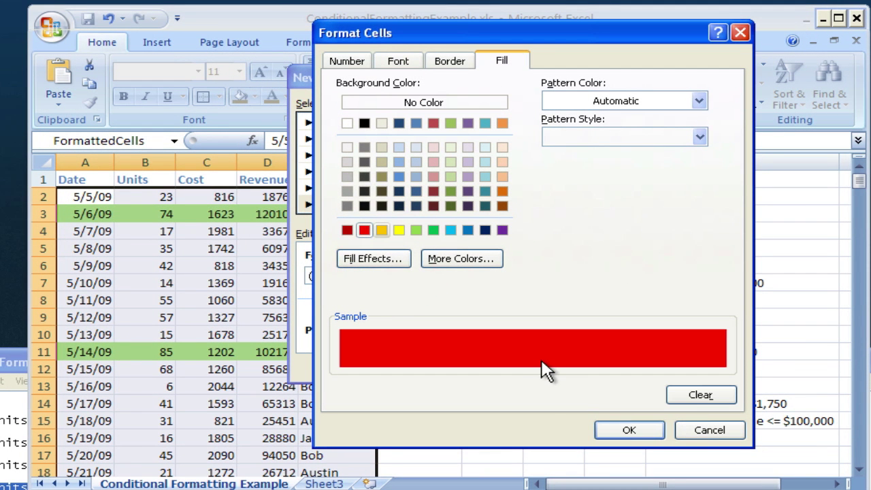
pyautogui.click(449, 266)
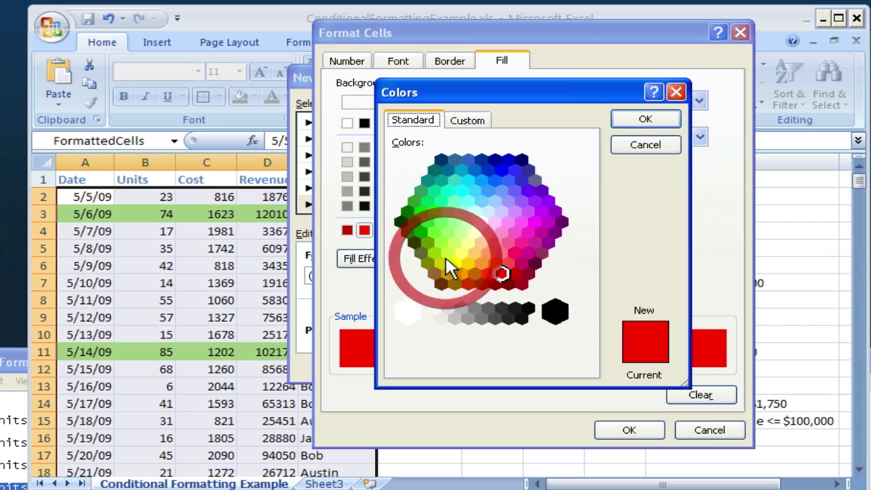
pyautogui.click(508, 264)
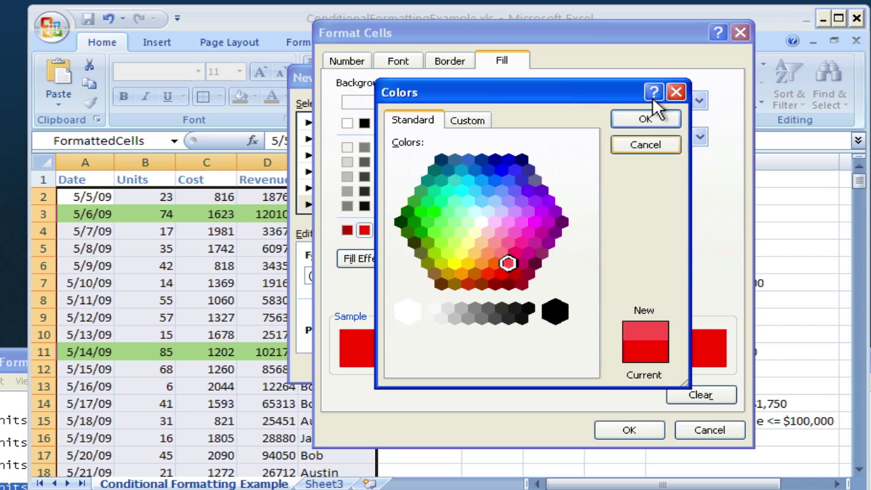
pyautogui.click(646, 120)
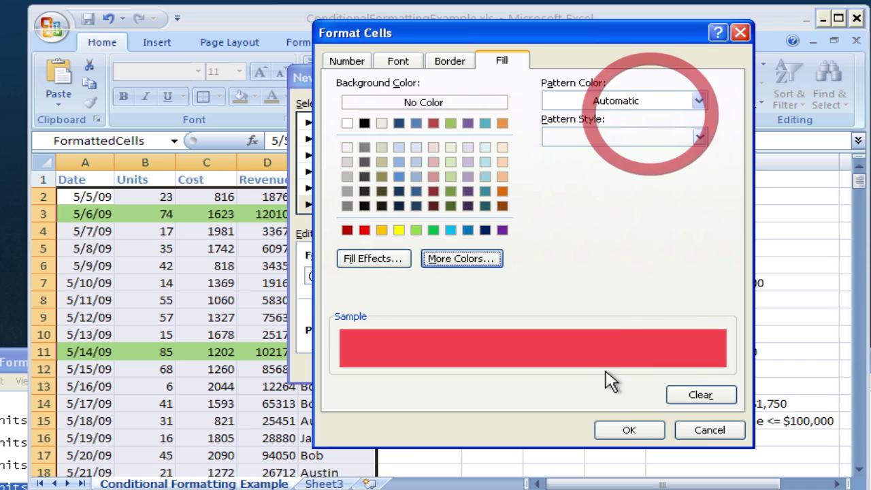
pyautogui.click(629, 431)
pyautogui.click(548, 371)
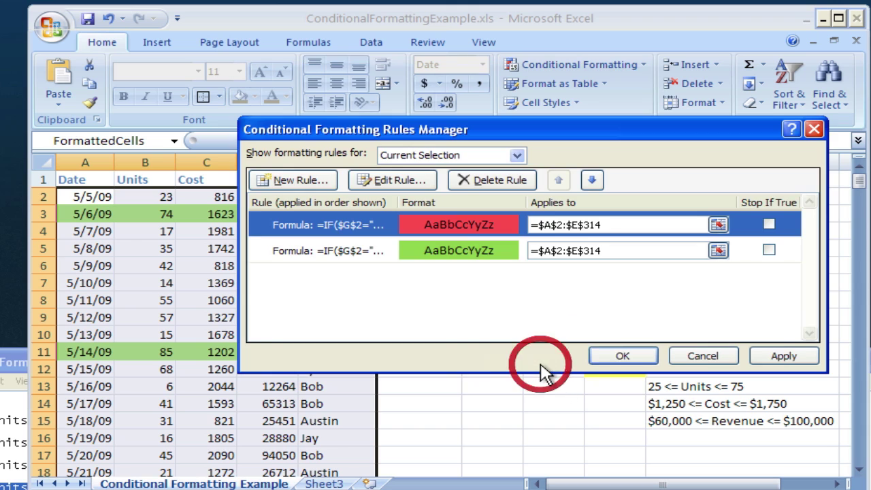
# Apply the rules in the Rules Manager and deselect the sales table
pyautogui.click(623, 356)
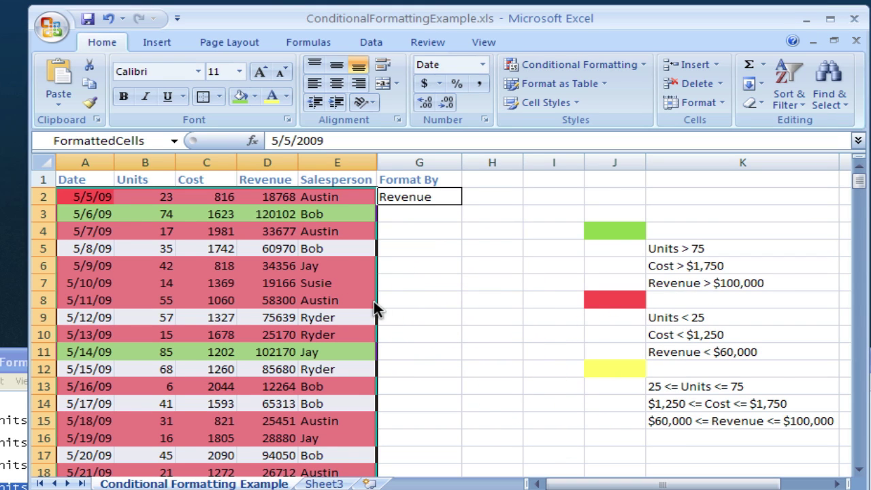
pyautogui.click(160, 262)
pyautogui.click(224, 179)
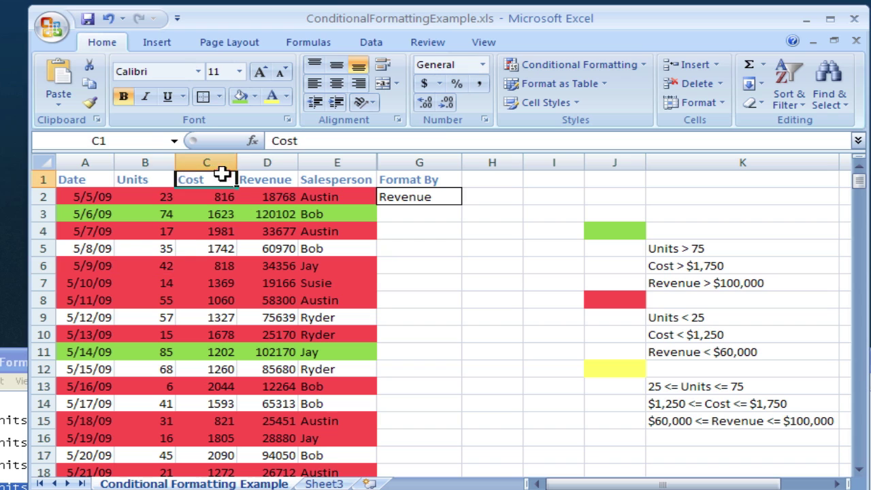
# Keep Revenue in the G2 dropdown and scroll through the red and green rows
pyautogui.click(414, 199)
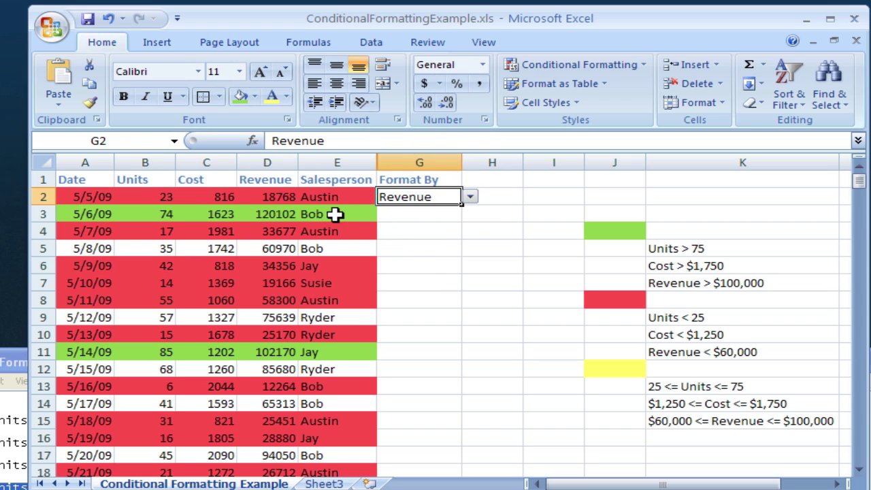
pyautogui.click(476, 198)
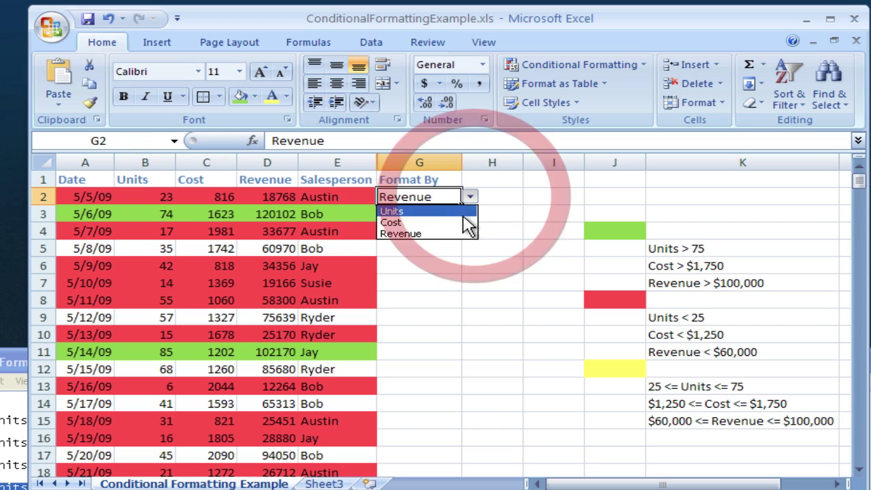
pyautogui.click(480, 281)
pyautogui.scroll(-9, 480, 281)
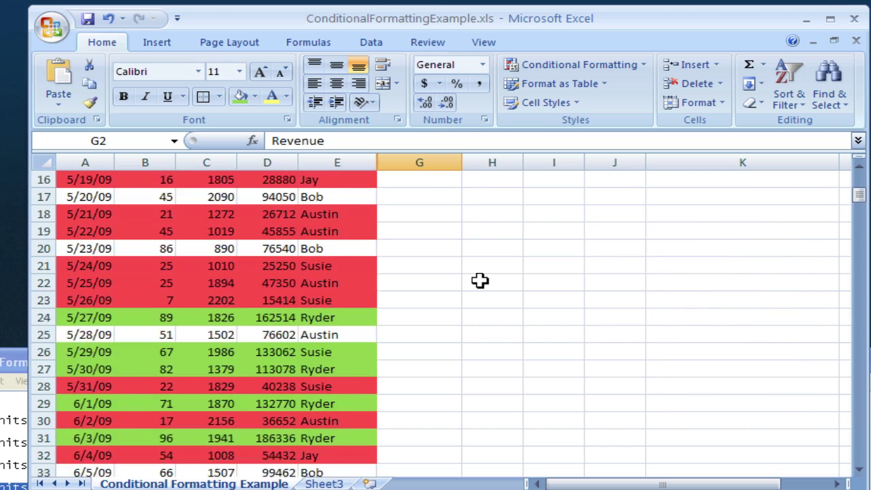
pyautogui.scroll(-13, 480, 280)
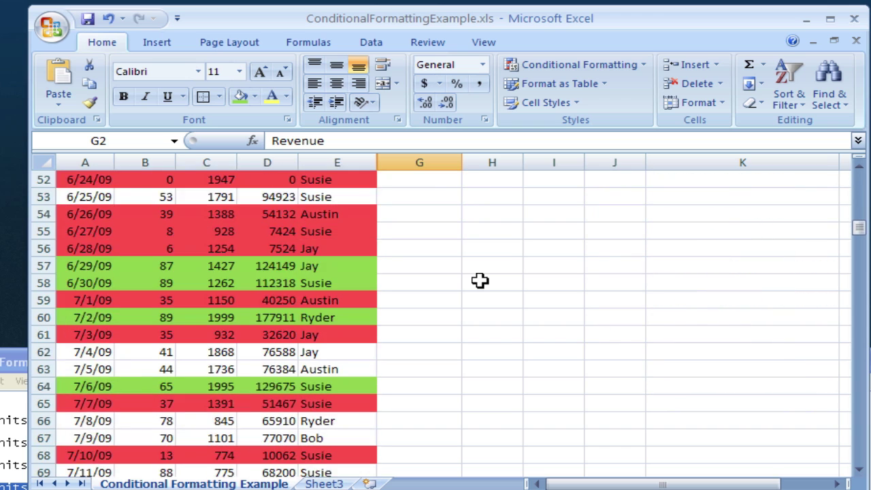
pyautogui.scroll(-3, 480, 281)
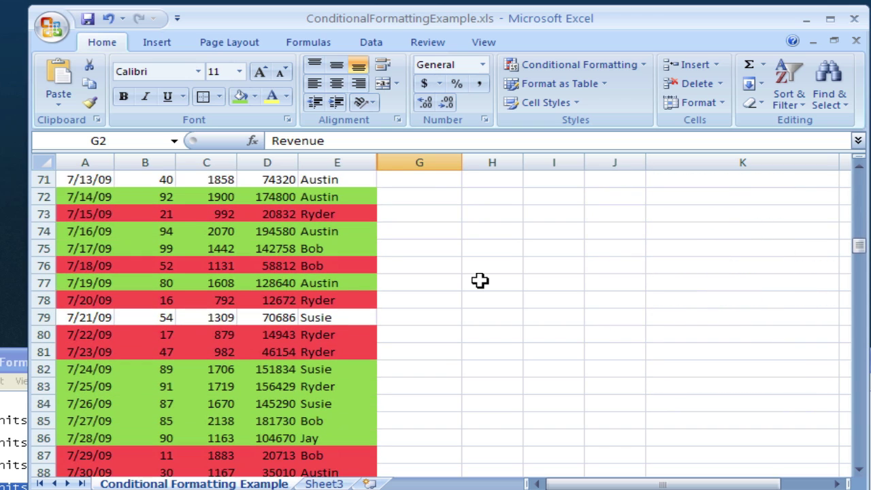
pyautogui.scroll(-1, 480, 280)
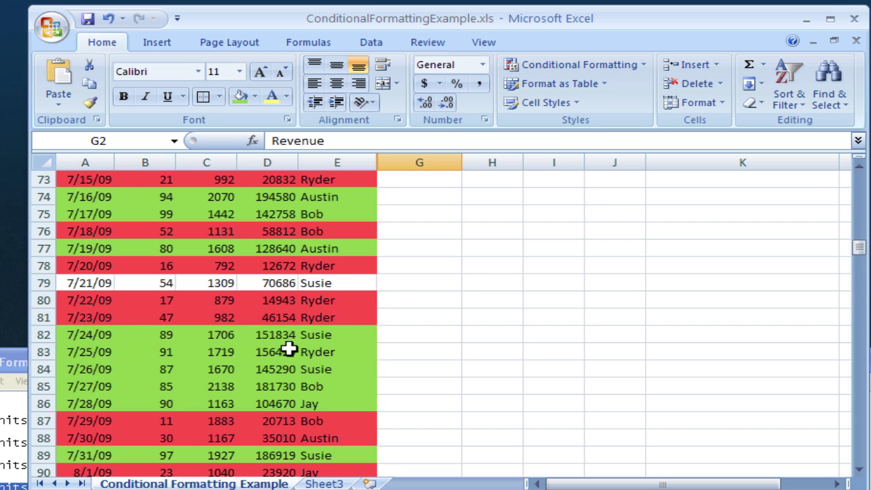
pyautogui.scroll(20, 409, 380)
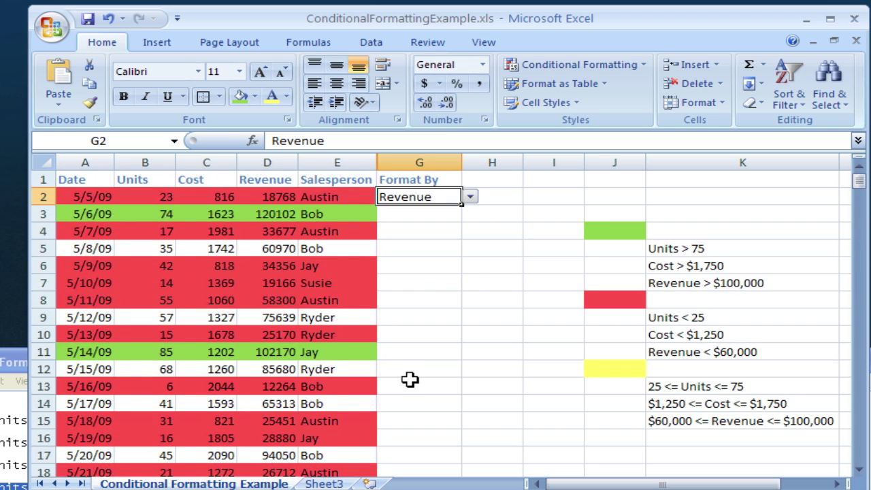
pyautogui.click(402, 280)
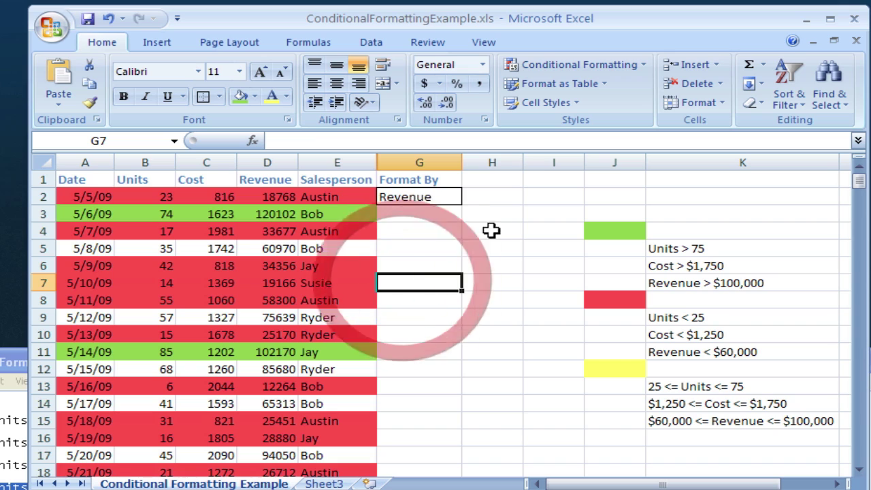
pyautogui.click(443, 195)
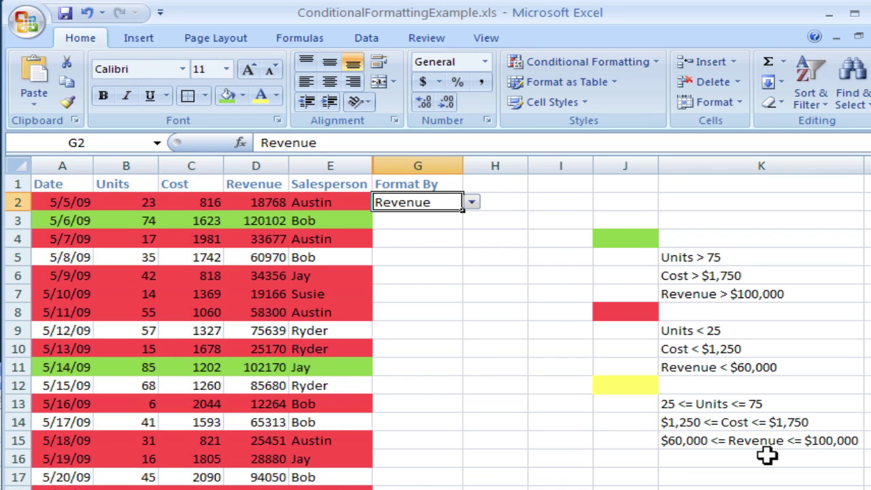
pyautogui.hotkey('alt', 'Tab')
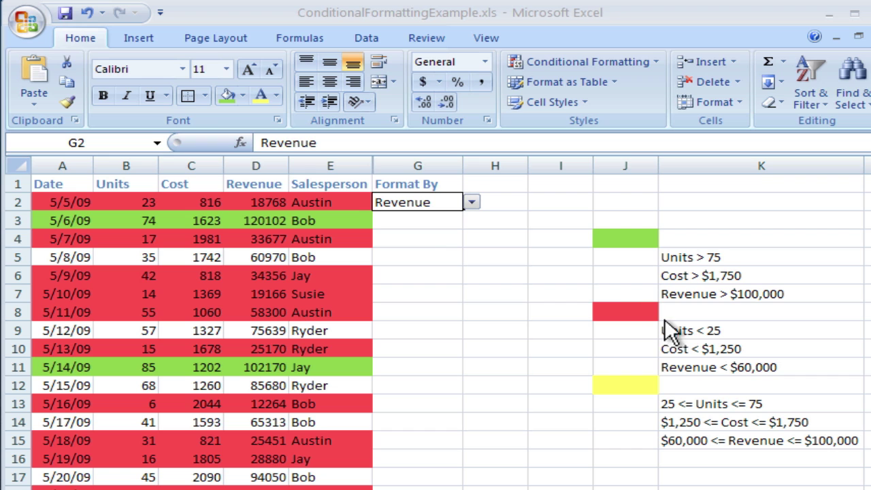
pyautogui.click(624, 281)
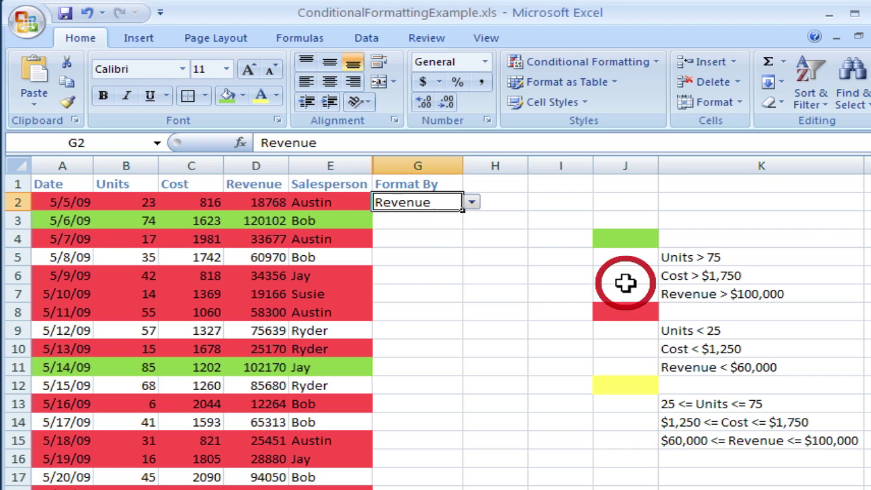
pyautogui.click(156, 143)
# Select FormattedCells and start a third 'Use a formula' rule in the Rules Manager
pyautogui.click(154, 164)
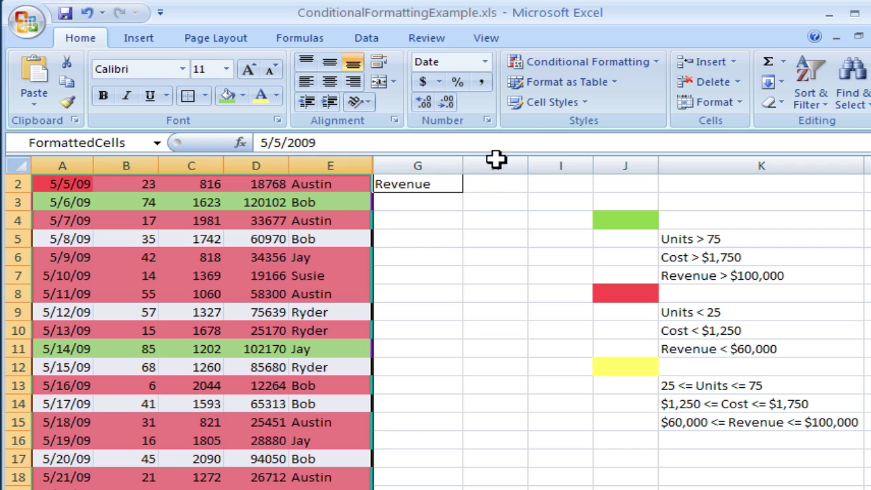
pyautogui.click(583, 60)
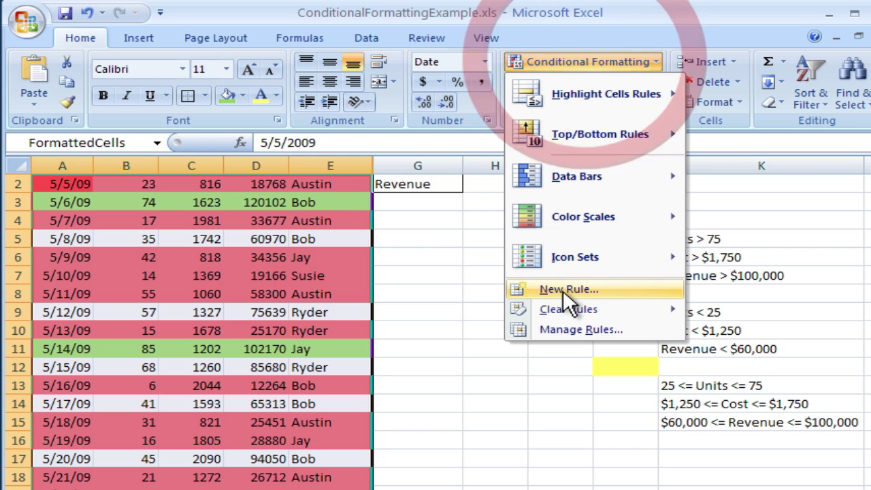
pyautogui.click(596, 327)
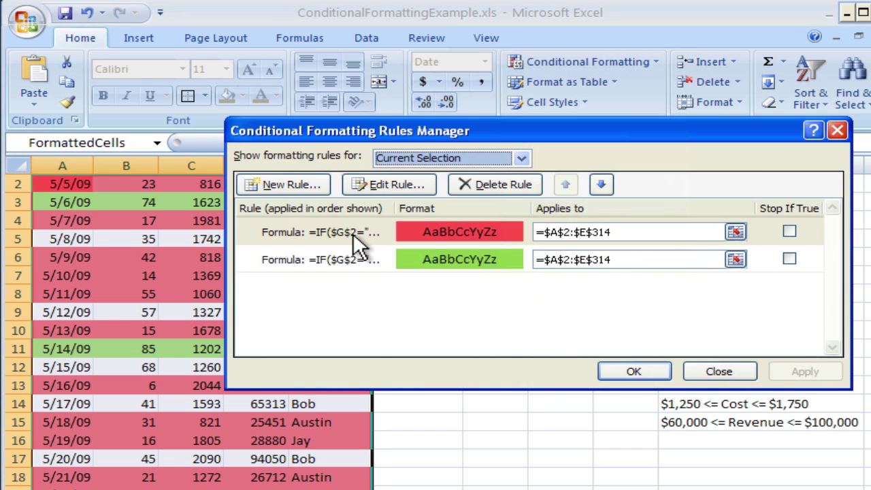
pyautogui.click(305, 188)
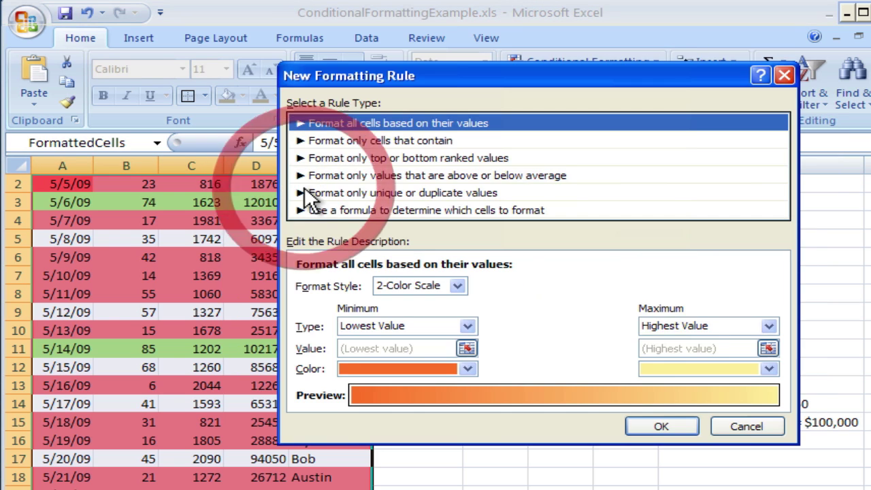
pyautogui.click(390, 210)
pyautogui.click(460, 286)
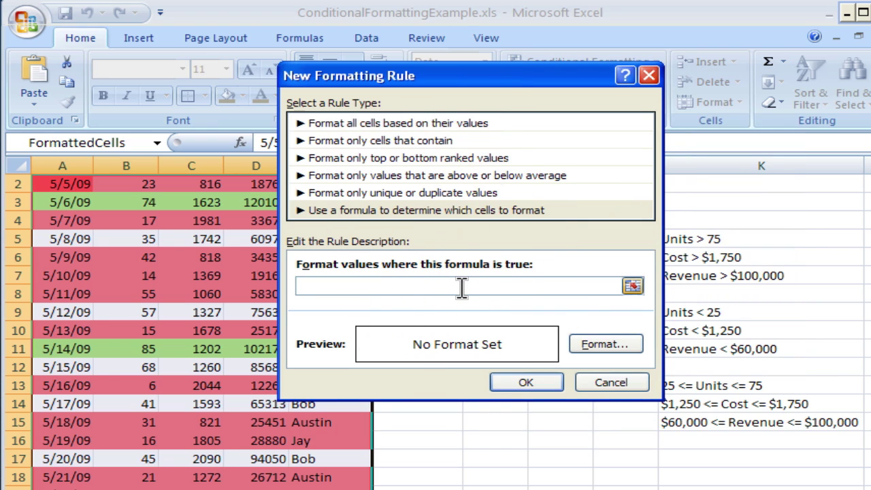
# Collapse the rule dialog and select the mid-range Units/Cost/Revenue formula line in Notepad
pyautogui.click(633, 287)
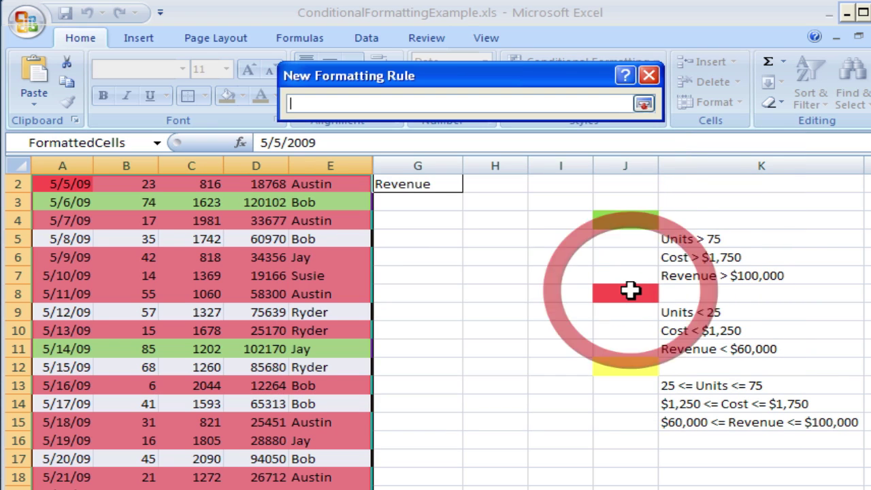
pyautogui.click(502, 472)
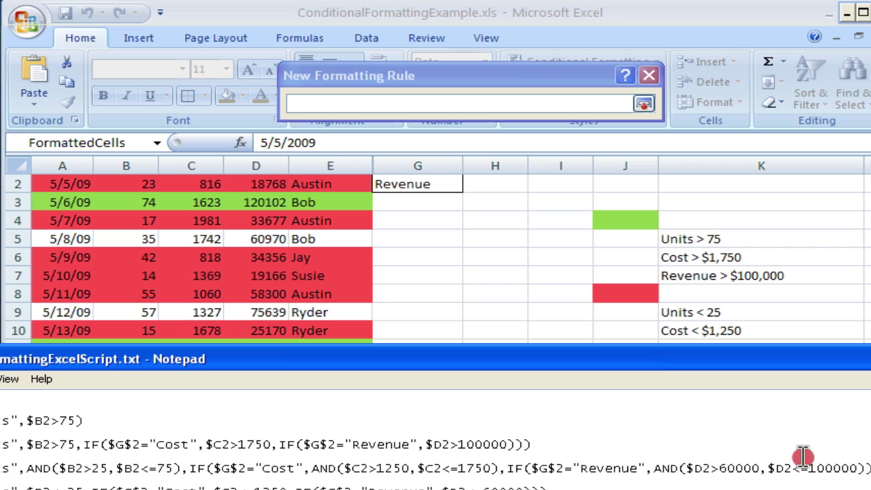
pyautogui.keyDown('shift'); pyautogui.click(858, 469); pyautogui.keyUp('shift')
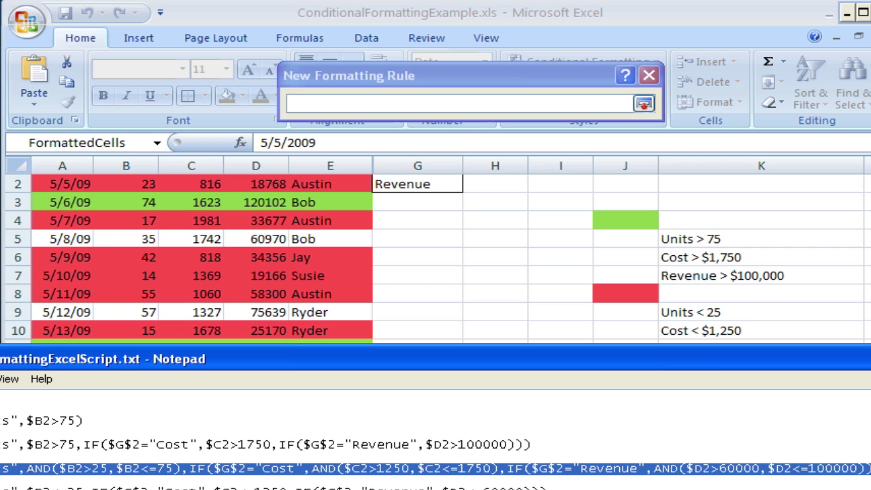
# Copy the mid-range IF/AND formula into the rule's formula box and move Notepad aside
pyautogui.hotkey('ctrl', 'c')
pyautogui.click(570, 133)
pyautogui.hotkey('ctrl', 'v')
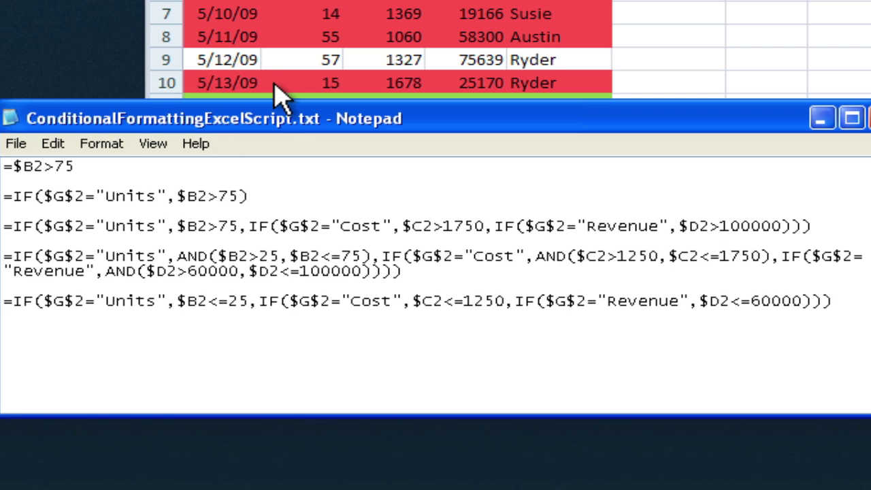
pyautogui.moveTo(354, 119); pyautogui.dragTo(605, 85)
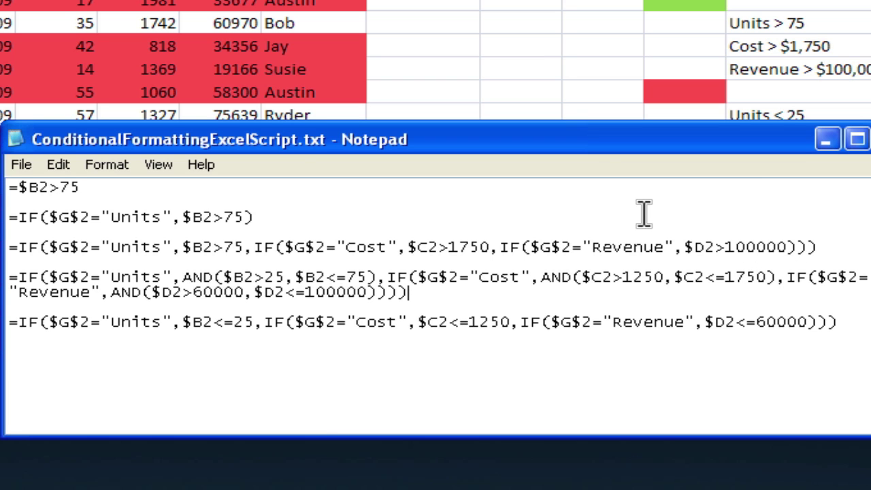
pyautogui.moveTo(580, 145); pyautogui.dragTo(596, 425)
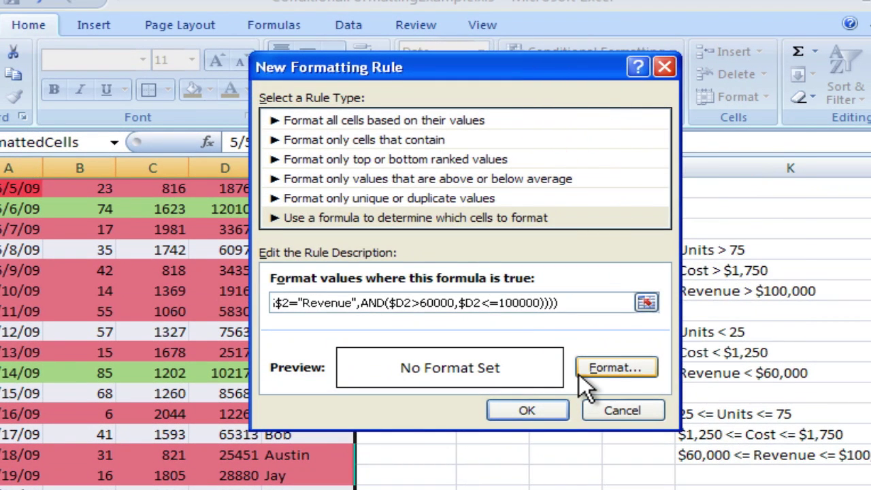
# Give the mid-range rule a yellow fill, save it and apply the rules
pyautogui.click(582, 315)
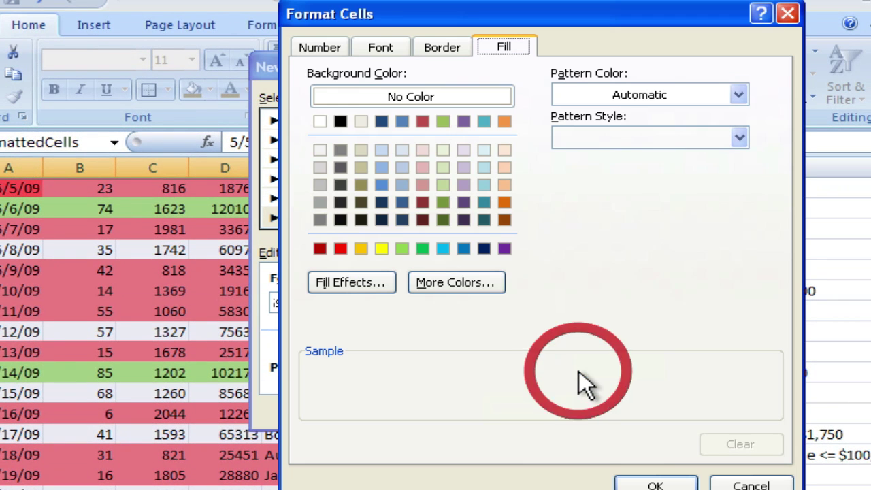
pyautogui.click(380, 249)
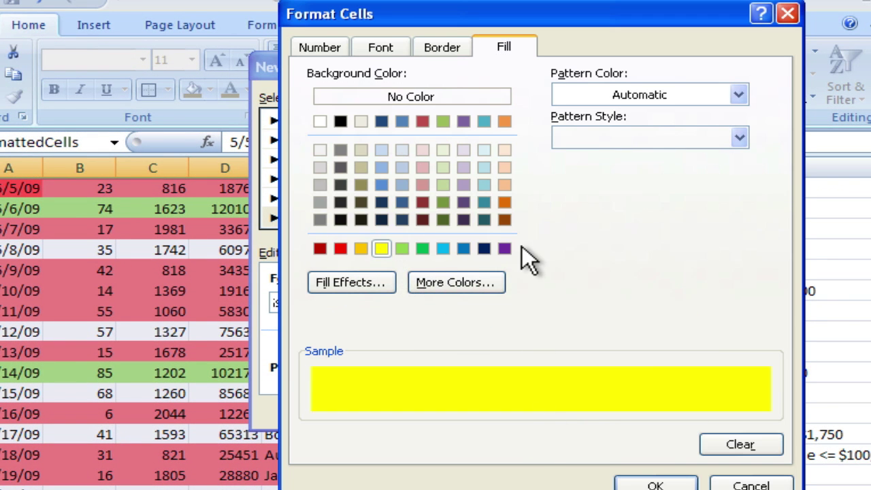
pyautogui.click(455, 280)
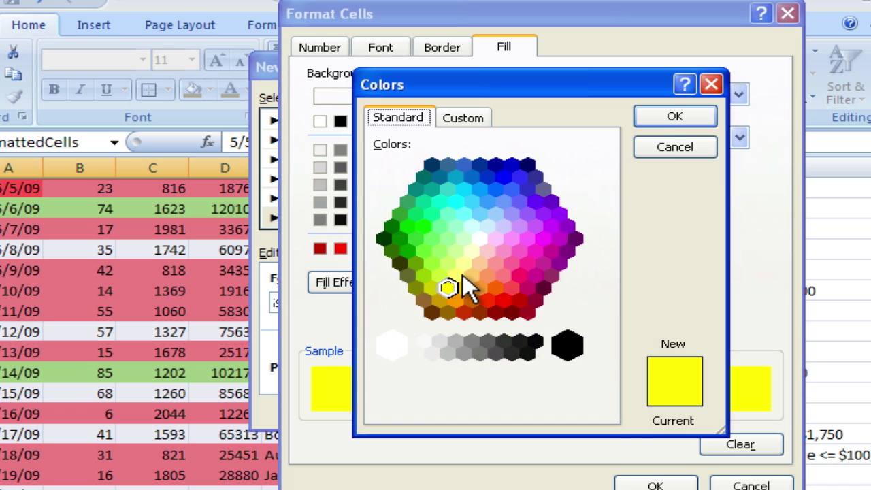
pyautogui.click(461, 277)
pyautogui.click(677, 117)
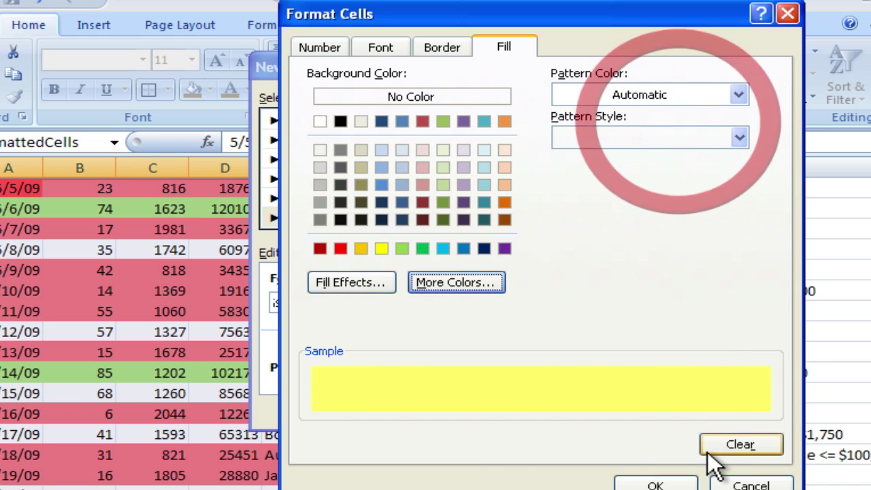
pyautogui.click(654, 485)
pyautogui.click(537, 457)
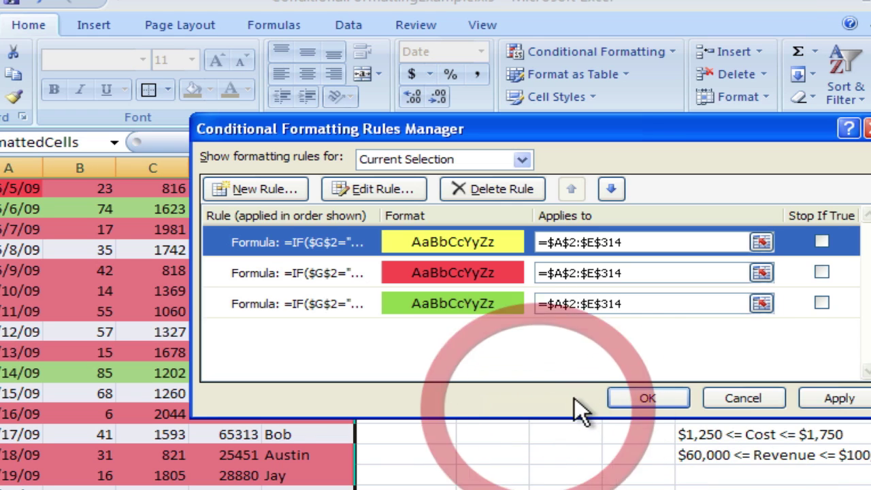
pyautogui.click(633, 398)
# Switch G2 to Units to see the rows recoloured by units
pyautogui.click(449, 338)
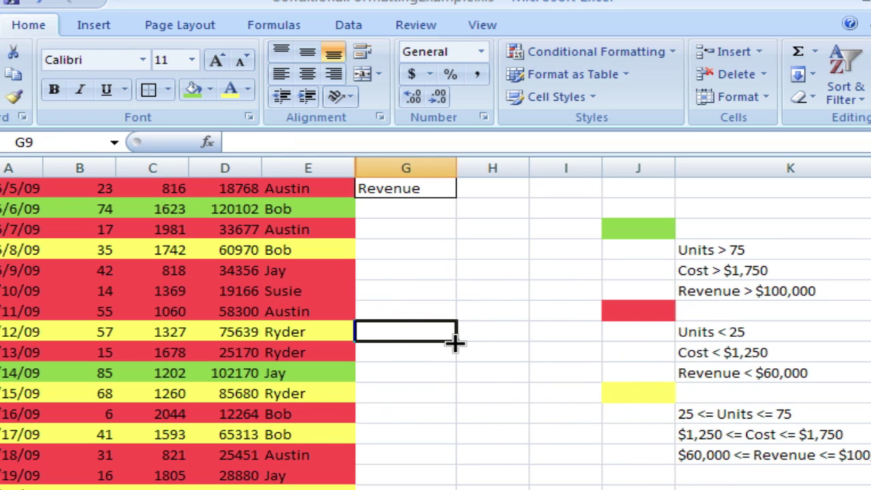
pyautogui.scroll(-2, 454, 342)
pyautogui.scroll(3, 454, 343)
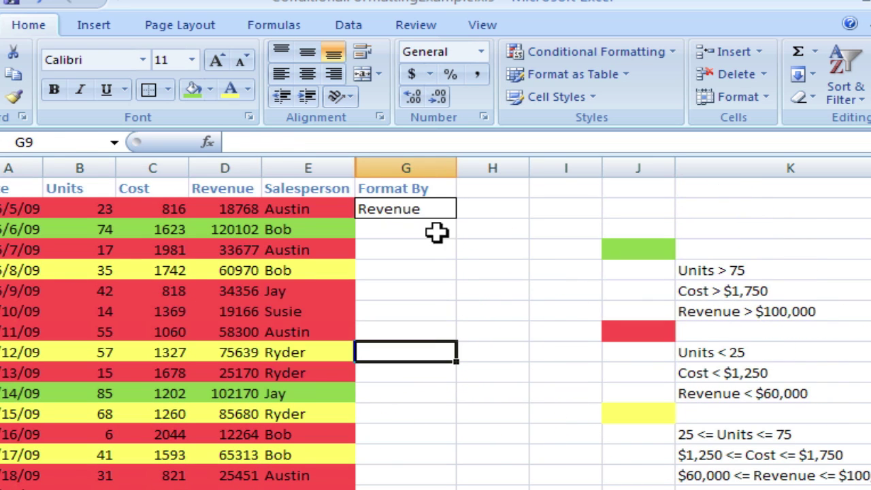
pyautogui.click(435, 209)
pyautogui.click(467, 209)
pyautogui.click(439, 225)
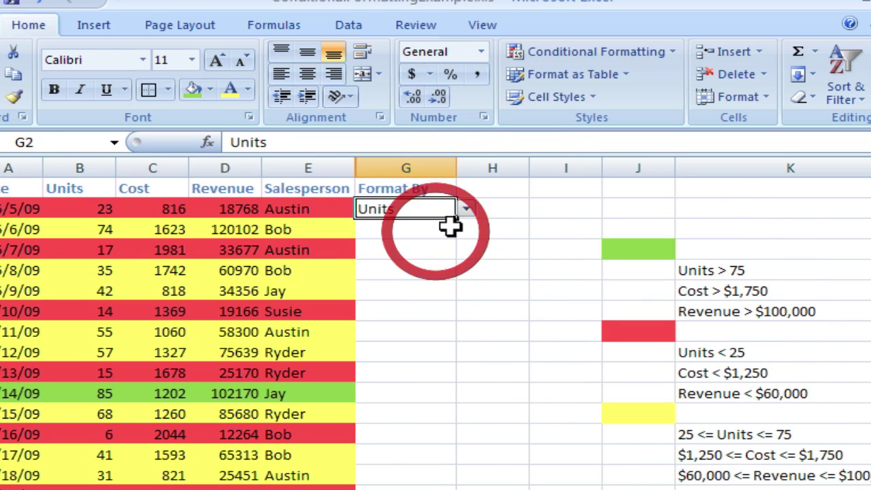
pyautogui.click(467, 209)
pyautogui.click(439, 226)
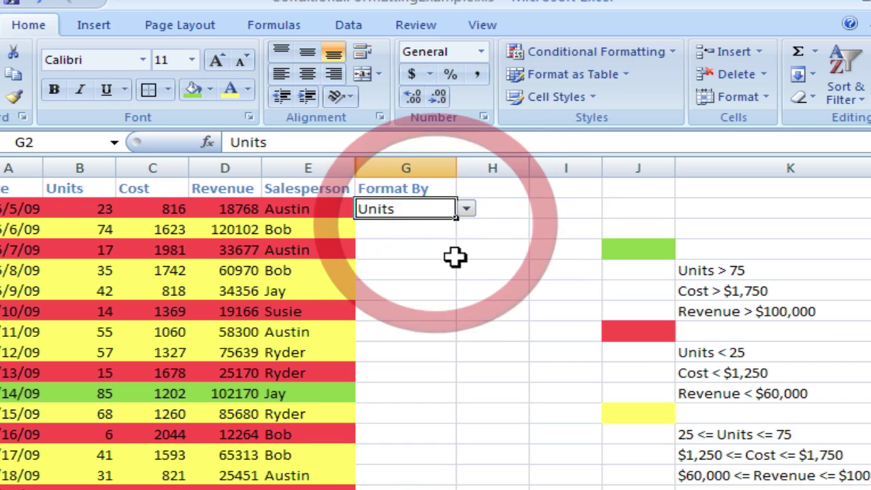
# Switch G2 back to Revenue to restore the revenue-based colouring
pyautogui.click(453, 342)
pyautogui.click(452, 213)
pyautogui.click(467, 209)
pyautogui.click(451, 252)
pyautogui.click(449, 251)
pyautogui.click(448, 251)
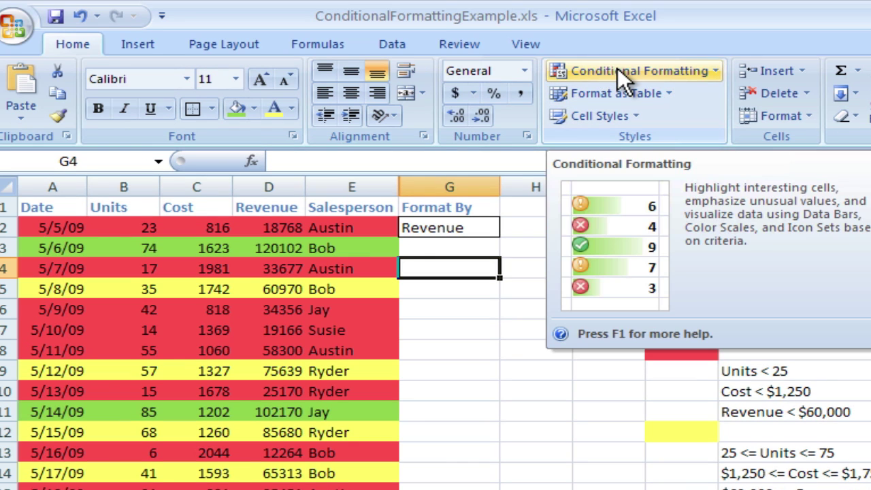
# Select FormattedCells and open Manage Rules with the yellow mid-range rule selected
pyautogui.click(623, 73)
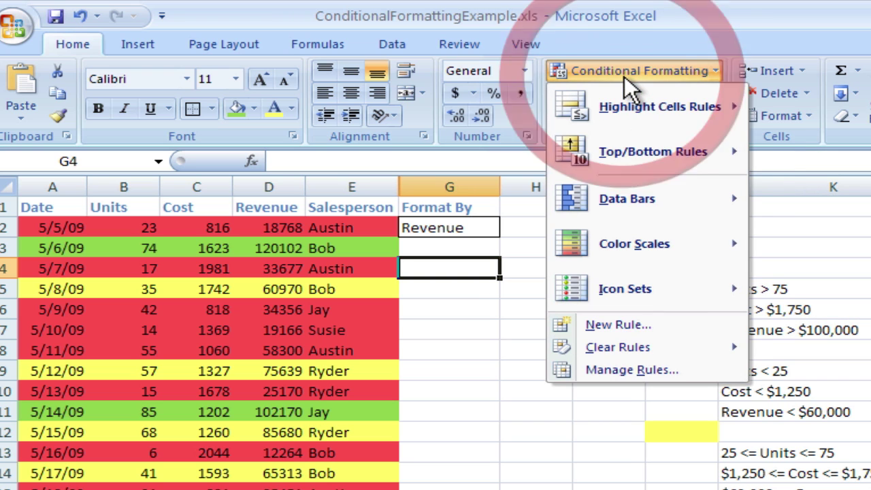
pyautogui.click(463, 310)
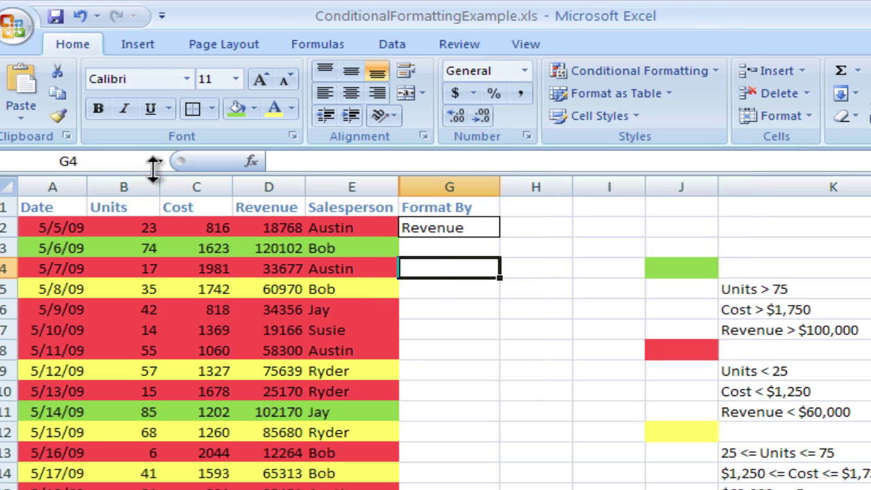
pyautogui.click(156, 163)
pyautogui.click(147, 187)
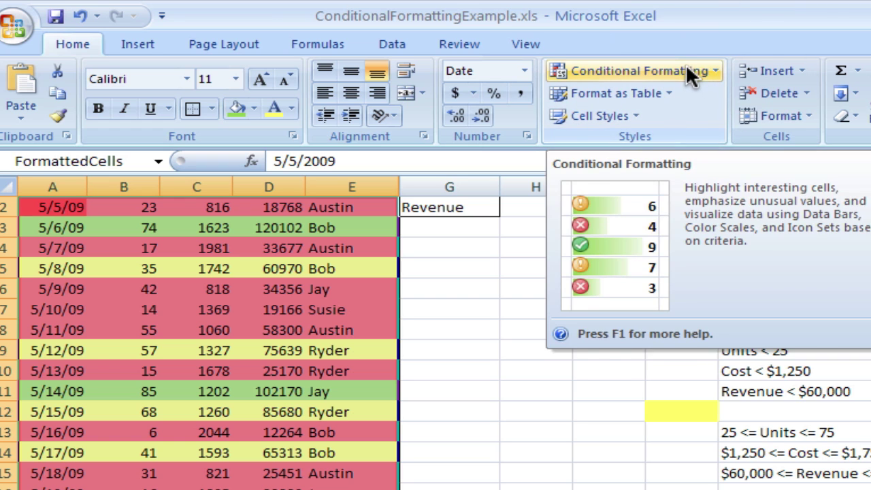
pyautogui.click(686, 64)
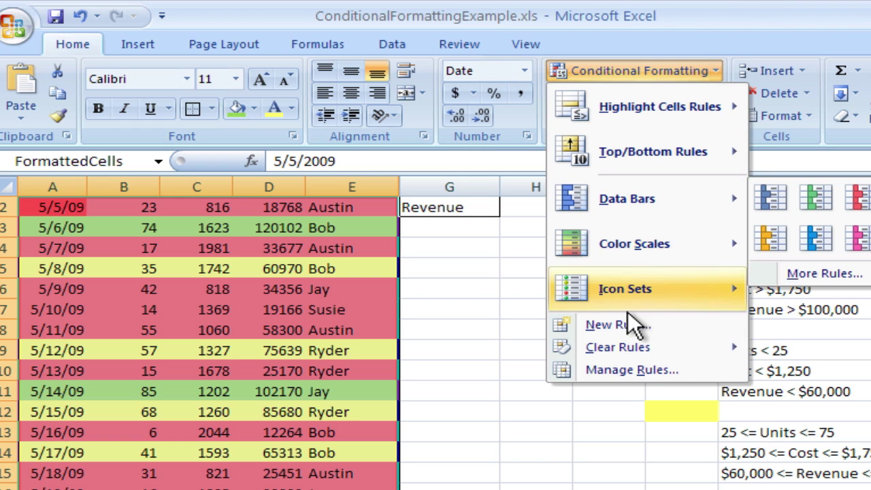
pyautogui.click(634, 371)
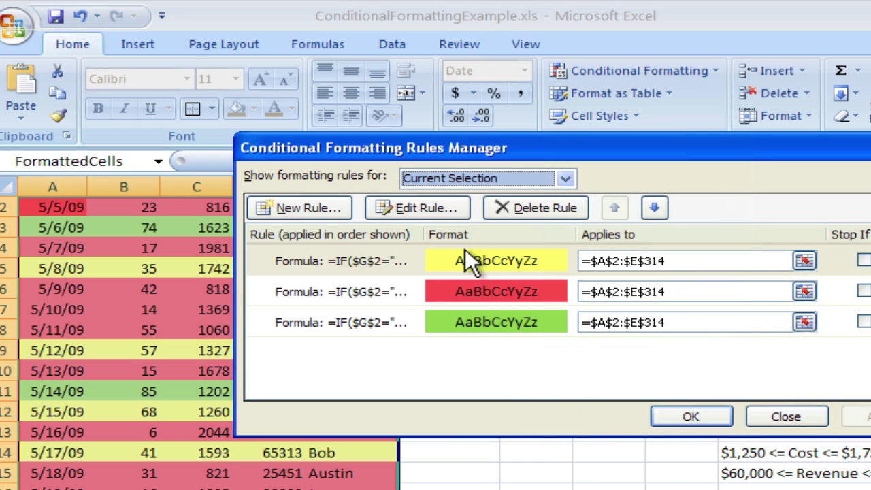
pyautogui.click(413, 256)
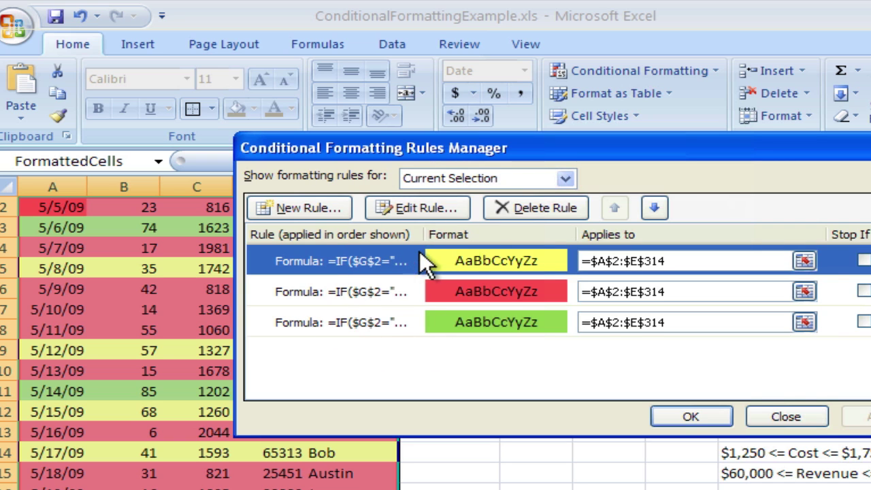
# Delete the lower-bound tests for Units and Cost, leaving $B2<=75 and $C2<=1750
pyautogui.click(434, 206)
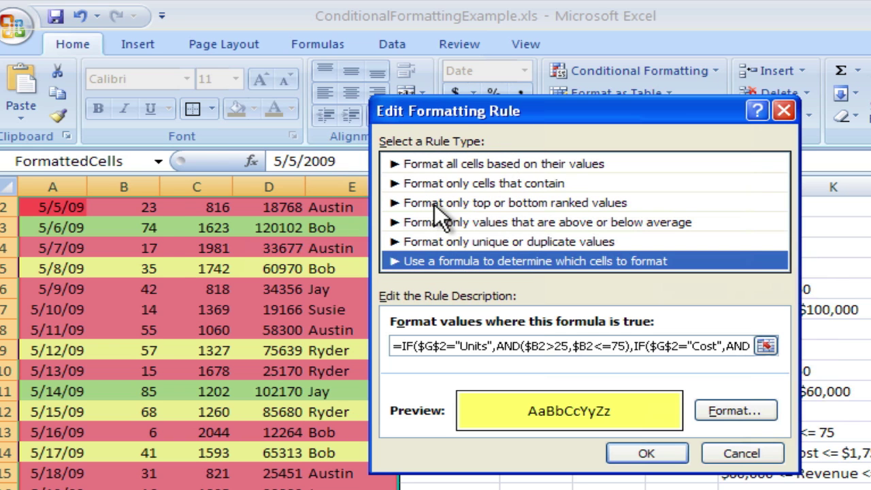
pyautogui.click(528, 346)
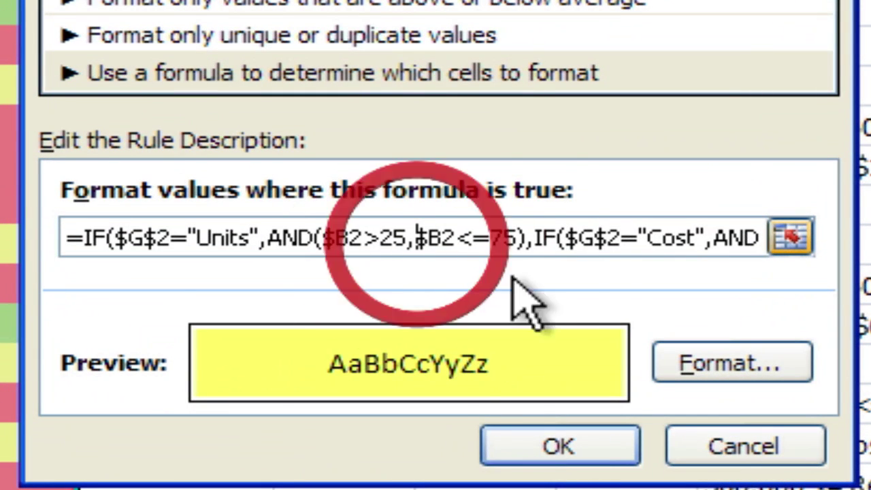
pyautogui.press('BackSpace')
pyautogui.press('BackSpace')
pyautogui.press('BackSpace')
pyautogui.press('BackSpace')
pyautogui.press('BackSpace')
pyautogui.press('BackSpace')
pyautogui.press('BackSpace')
pyautogui.press('BackSpace')
pyautogui.press('BackSpace')
pyautogui.press('BackSpace')
pyautogui.press('BackSpace')
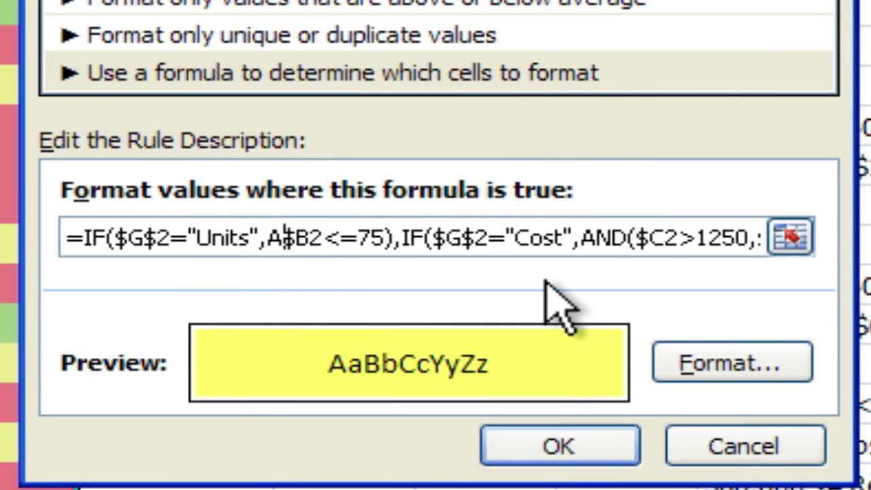
pyautogui.click(380, 238)
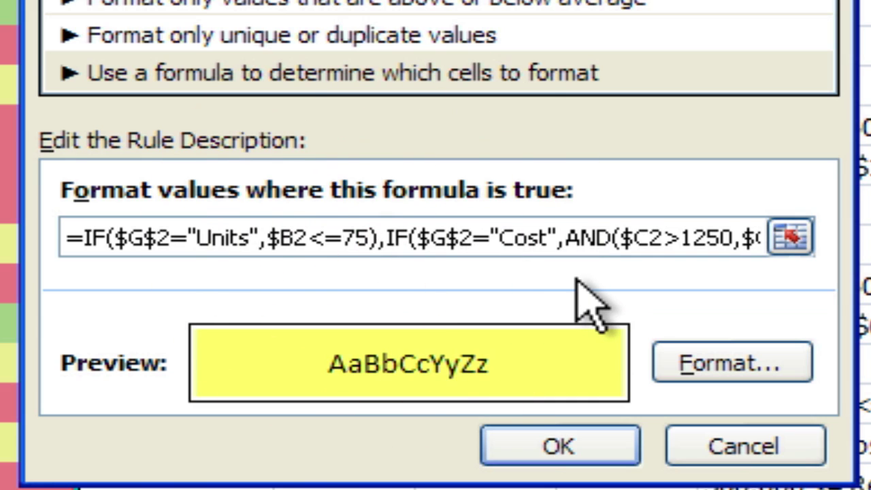
pyautogui.press('BackSpace')
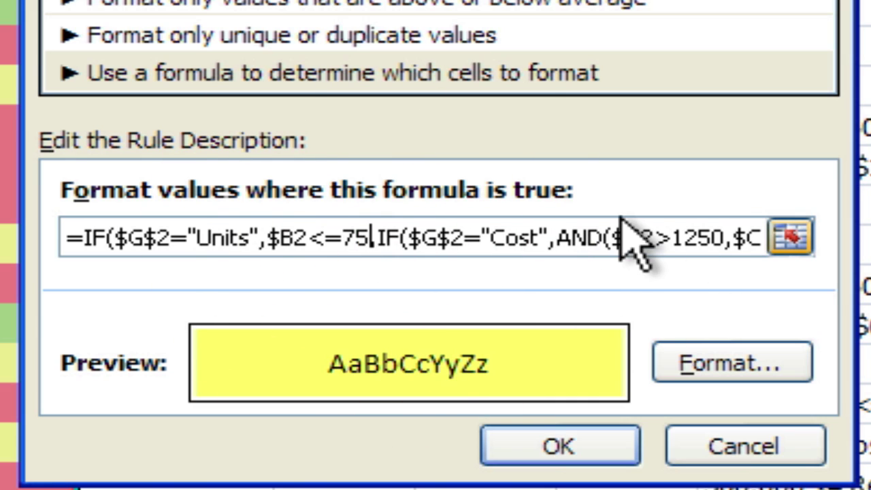
pyautogui.click(720, 238)
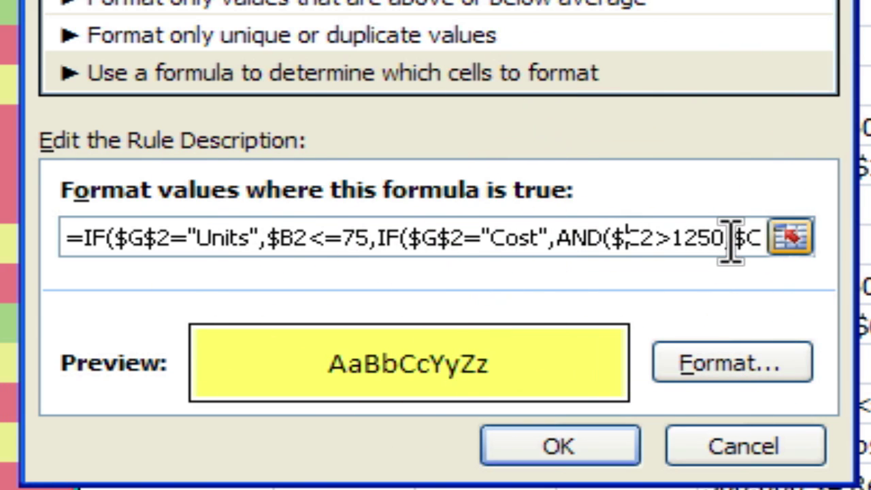
pyautogui.click(732, 239)
pyautogui.press('BackSpace')
pyautogui.press('BackSpace')
pyautogui.press('BackSpace')
pyautogui.press('BackSpace')
pyautogui.press('BackSpace')
pyautogui.press('BackSpace')
pyautogui.press('BackSpace')
pyautogui.press('BackSpace')
pyautogui.press('BackSpace')
pyautogui.press('BackSpace')
pyautogui.press('BackSpace')
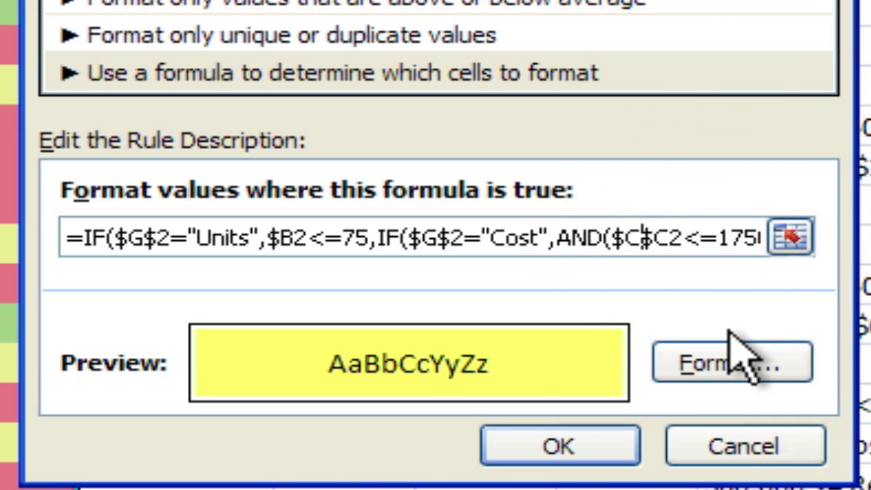
pyautogui.press('BackSpace')
pyautogui.press('BackSpace')
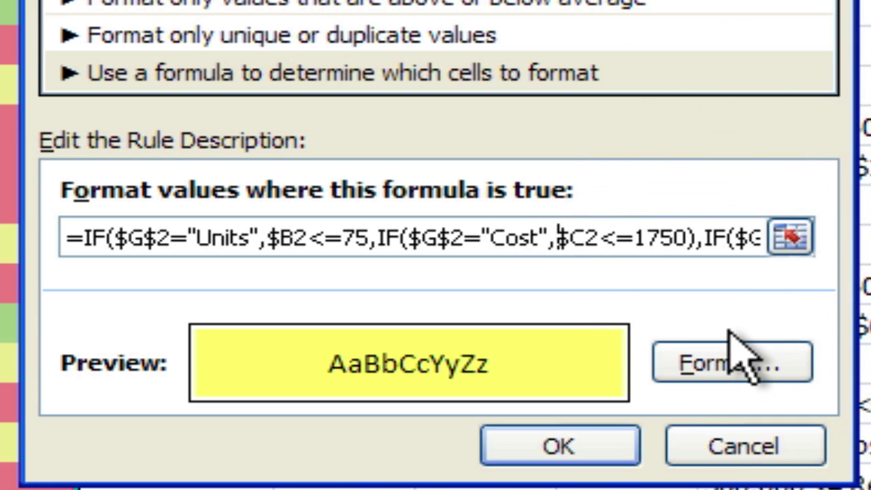
pyautogui.click(693, 238)
pyautogui.press('BackSpace')
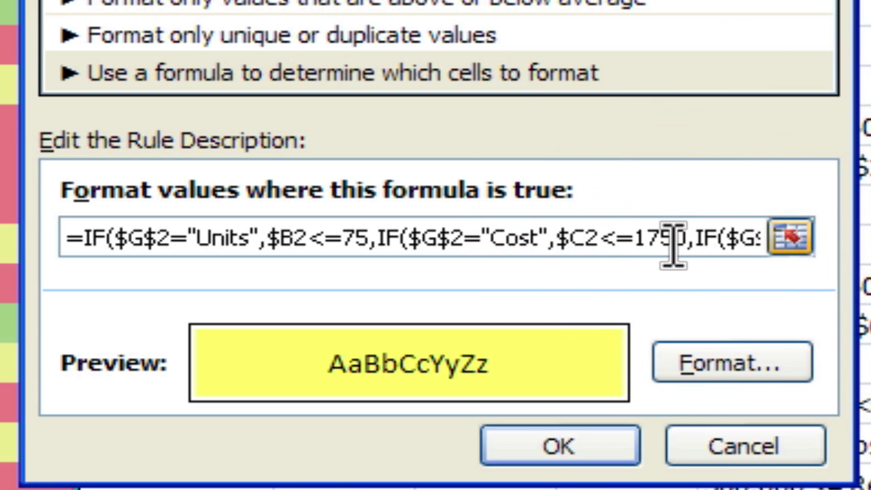
# Delete the Revenue lower bound, leaving $D2<=100000, and save the edited yellow rule
pyautogui.click(698, 239)
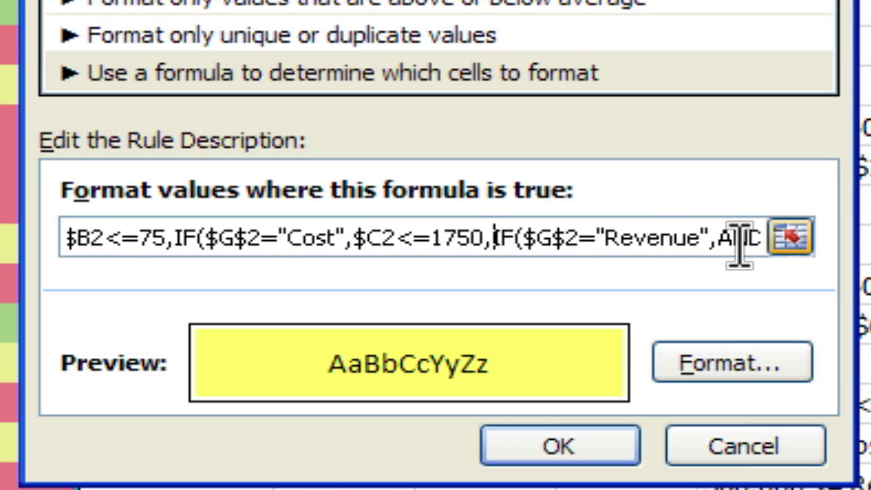
pyautogui.click(773, 239)
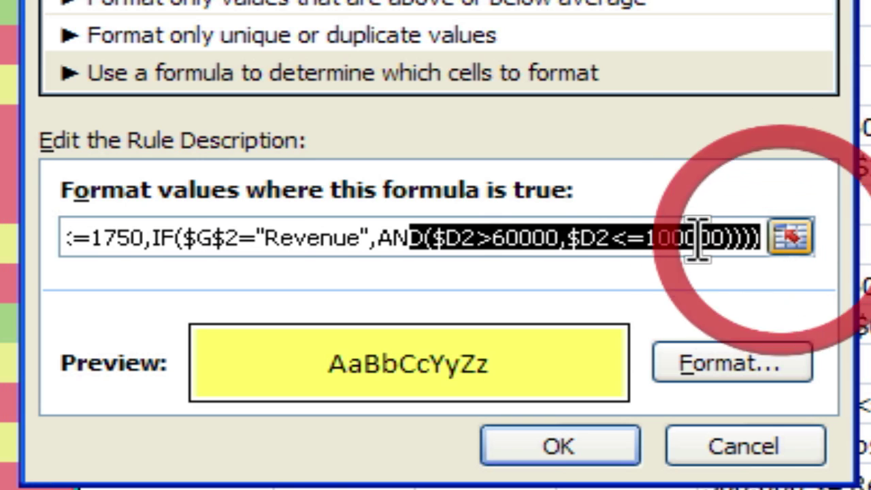
pyautogui.click(636, 239)
pyautogui.click(548, 240)
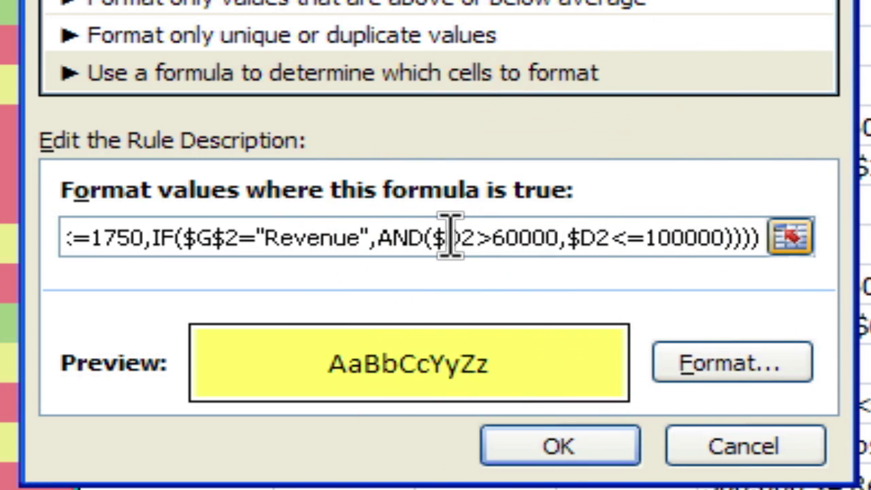
pyautogui.click(571, 239)
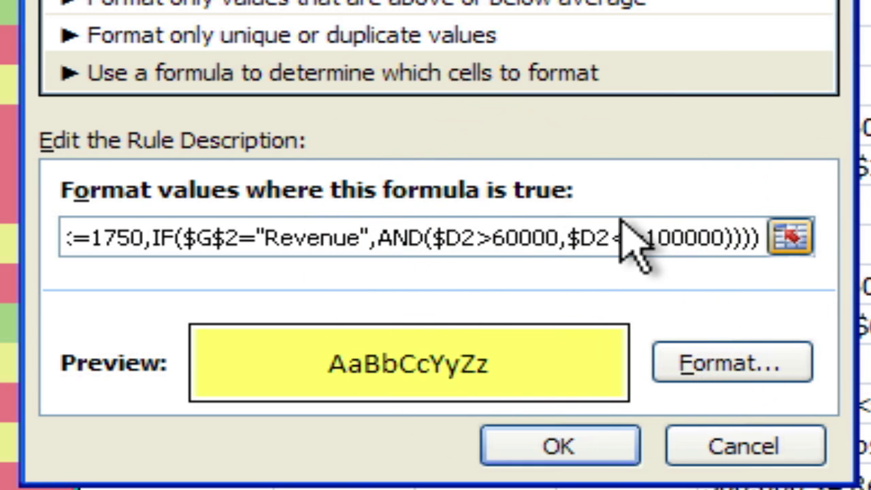
pyautogui.press('BackSpace')
pyautogui.press('BackSpace')
pyautogui.press('BackSpace')
pyautogui.press('BackSpace')
pyautogui.press('BackSpace')
pyautogui.press('BackSpace')
pyautogui.press('BackSpace')
pyautogui.press('BackSpace')
pyautogui.press('BackSpace')
pyautogui.press('BackSpace')
pyautogui.press('BackSpace')
pyautogui.press('BackSpace')
pyautogui.press('BackSpace')
pyautogui.press('BackSpace')
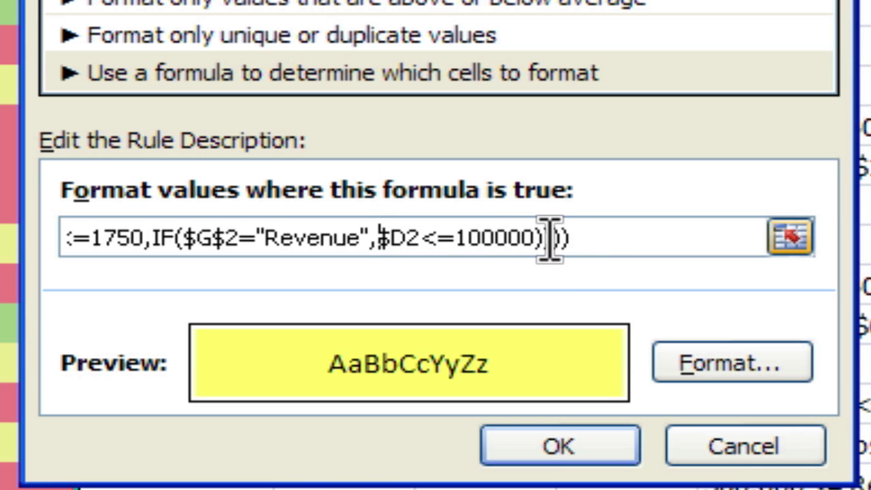
pyautogui.click(545, 238)
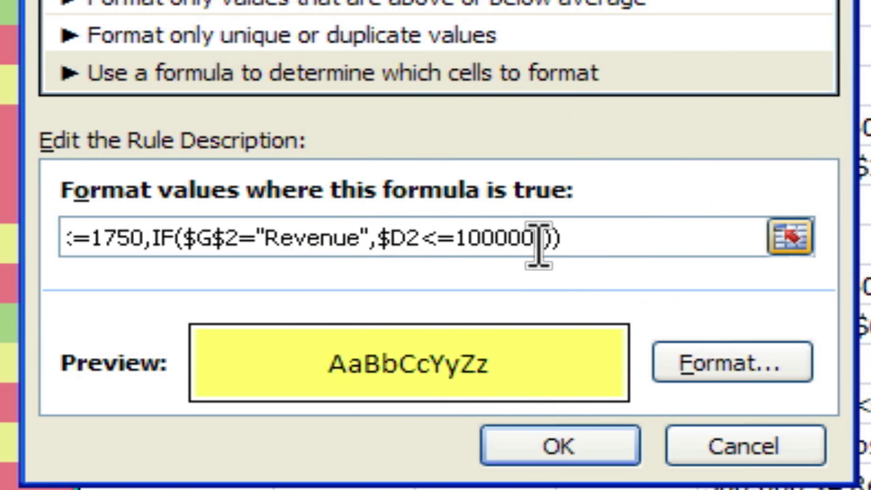
pyautogui.moveTo(574, 238); pyautogui.dragTo(68, 273)
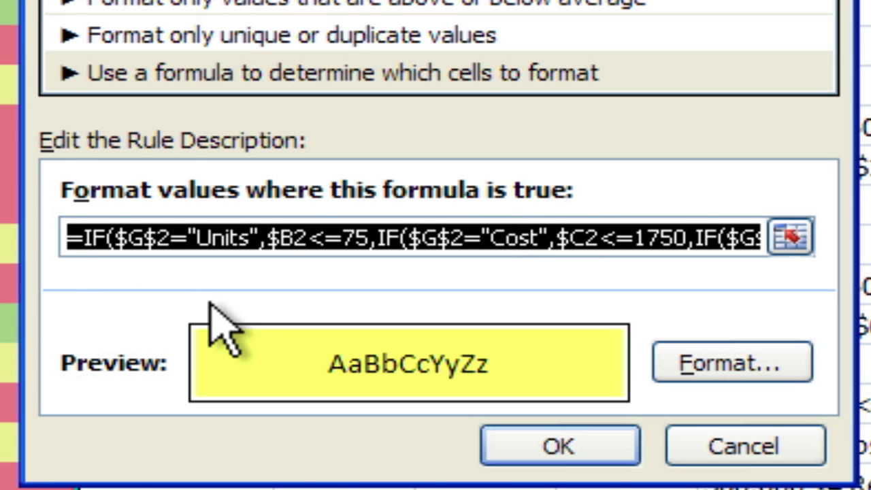
pyautogui.click(427, 236)
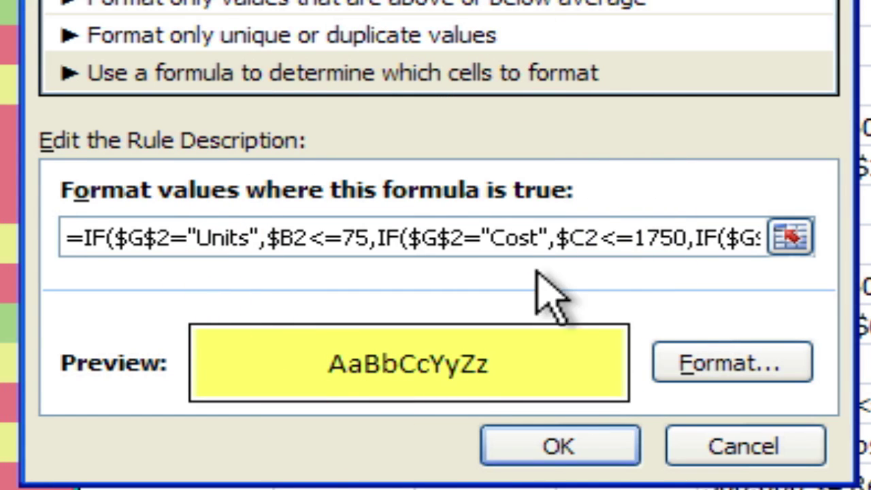
pyautogui.click(602, 449)
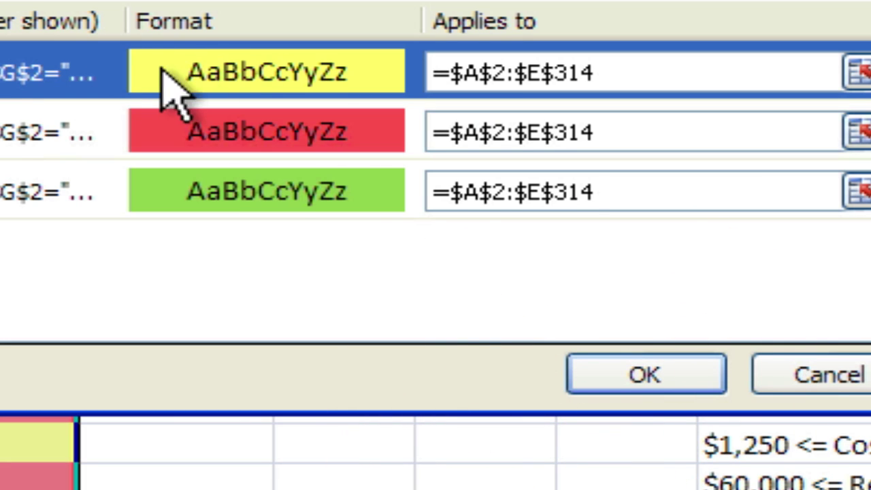
pyautogui.click(714, 381)
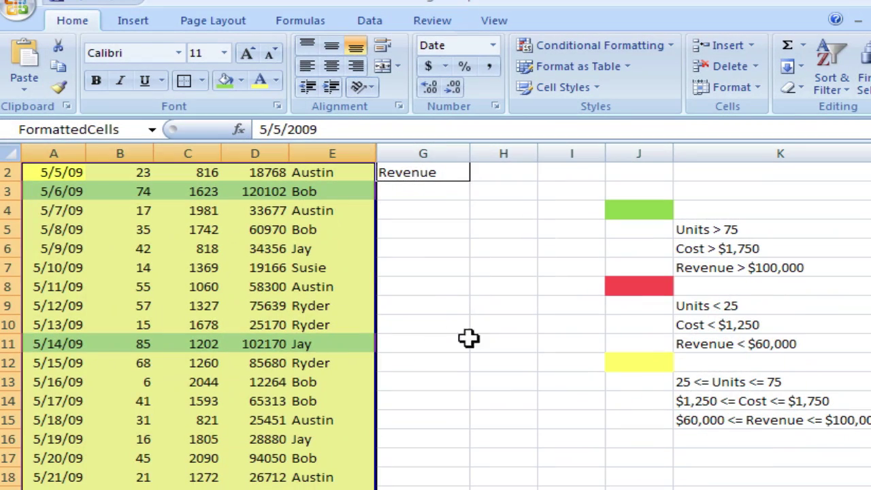
pyautogui.click(445, 326)
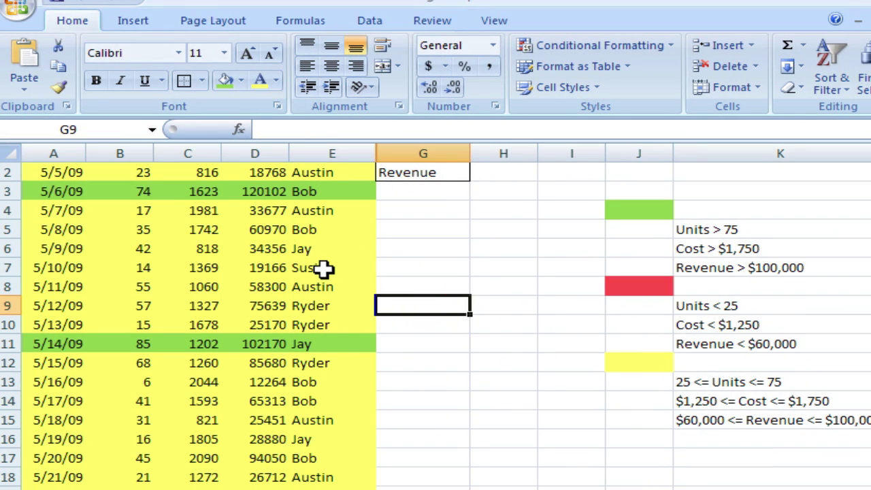
pyautogui.scroll(-20, 324, 269)
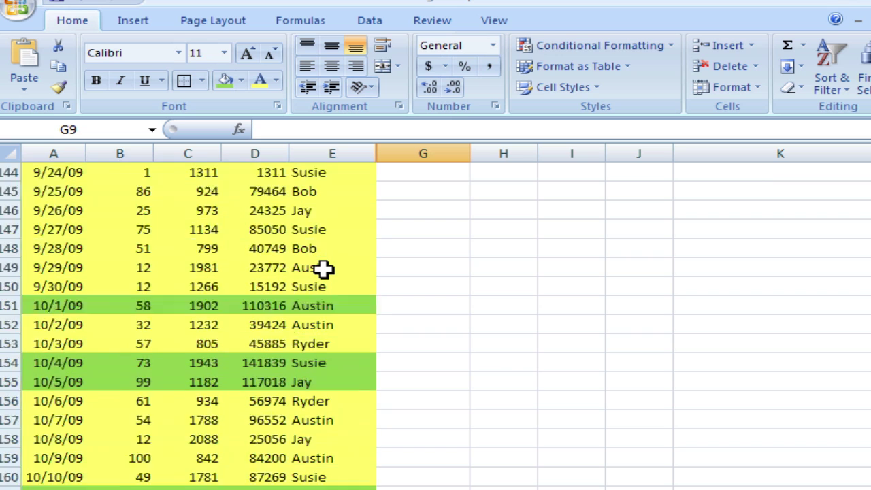
pyautogui.scroll(20, 324, 269)
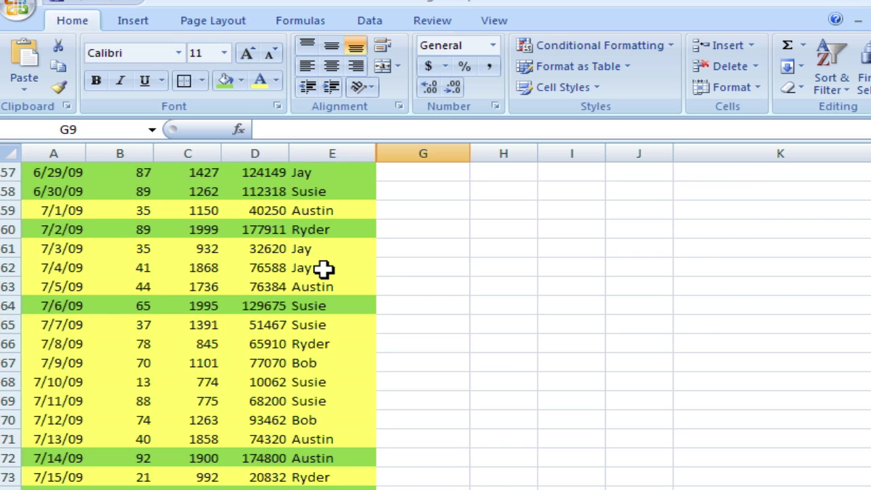
pyautogui.scroll(19, 323, 269)
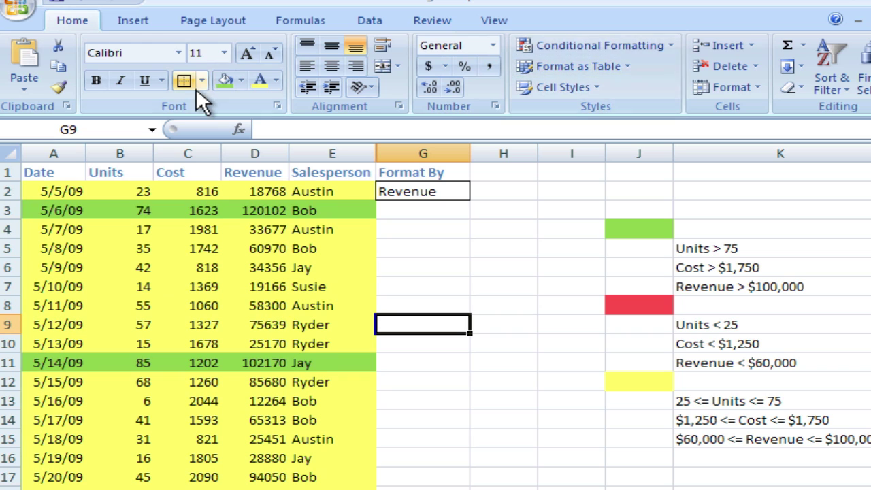
# Select FormattedCells and move the red low-value rule to the top of the rule list
pyautogui.click(151, 130)
pyautogui.click(143, 151)
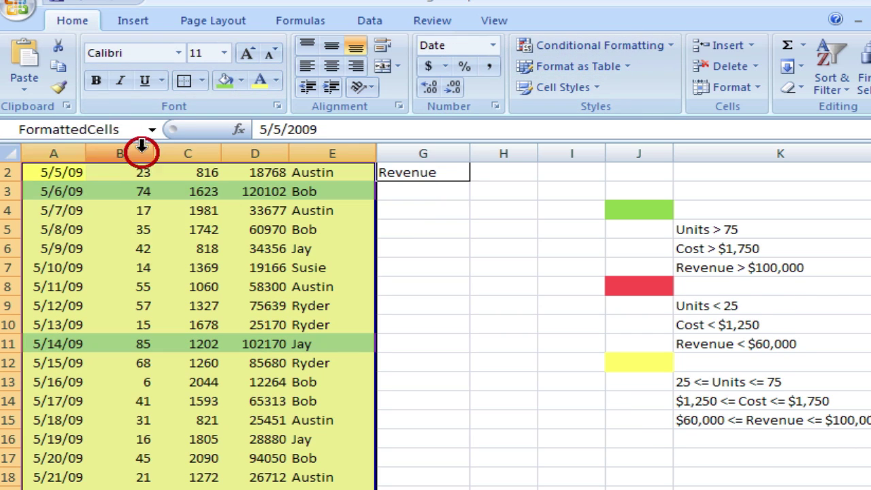
pyautogui.click(576, 45)
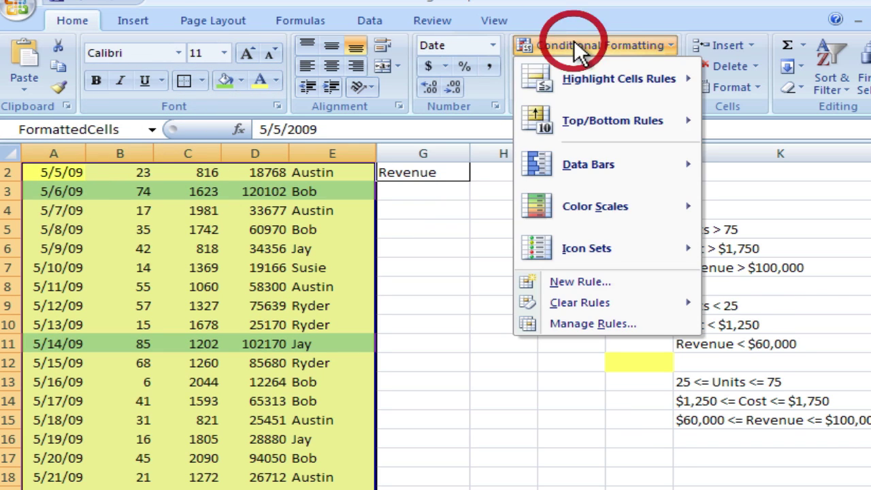
pyautogui.click(572, 322)
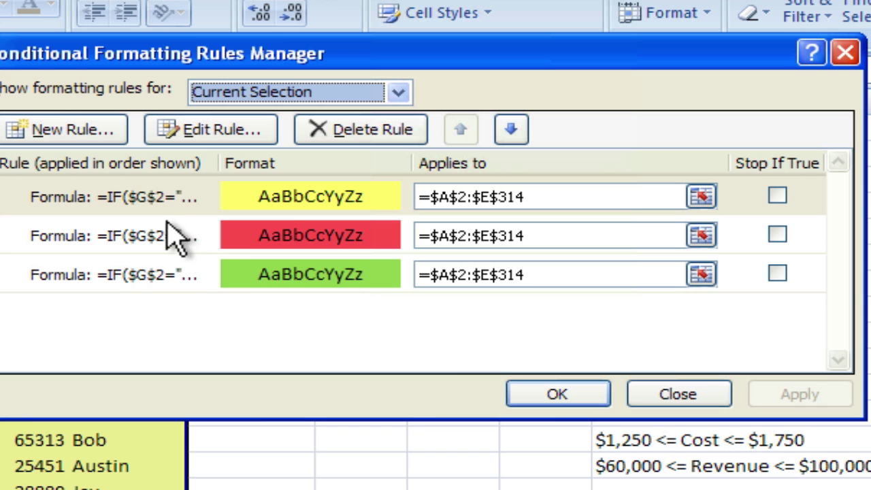
pyautogui.click(201, 241)
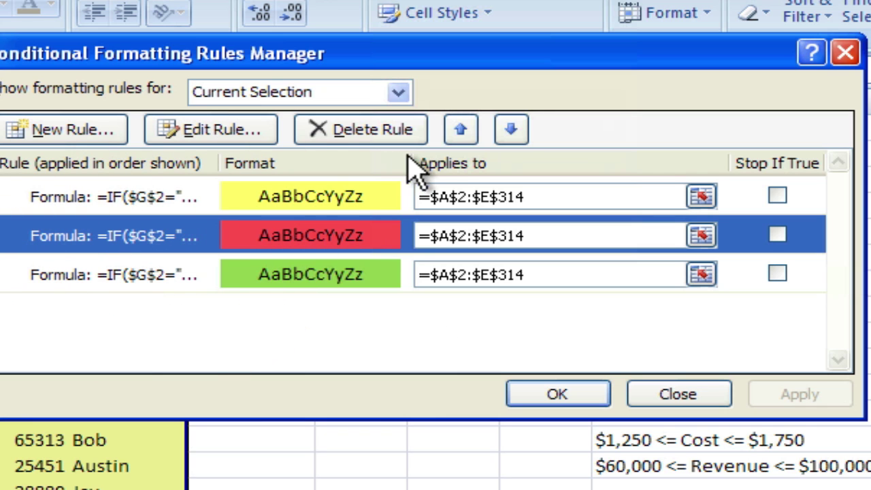
pyautogui.click(461, 131)
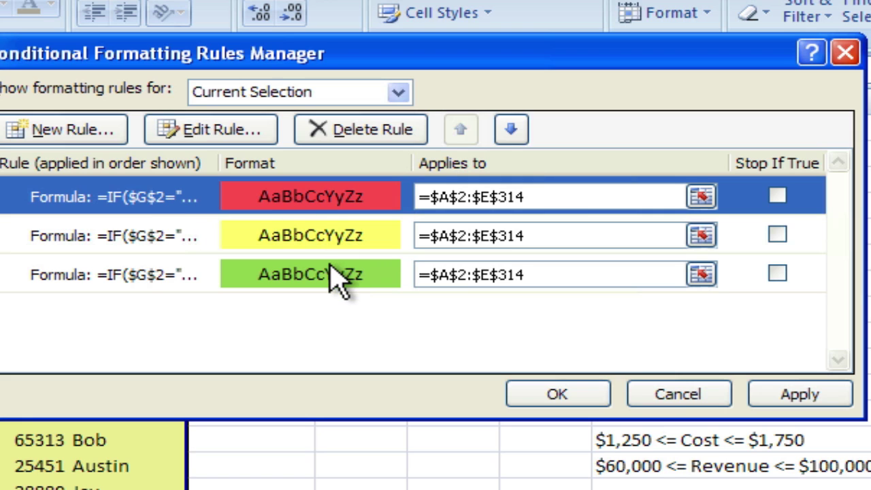
pyautogui.click(545, 393)
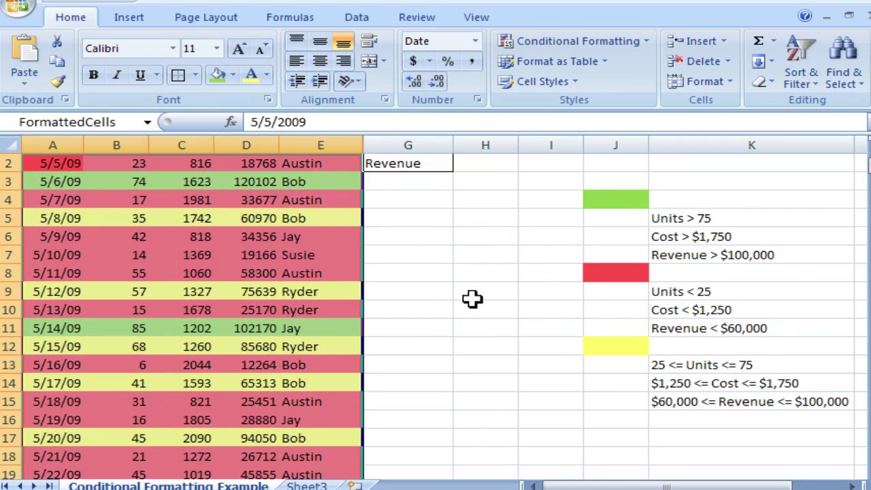
pyautogui.click(472, 298)
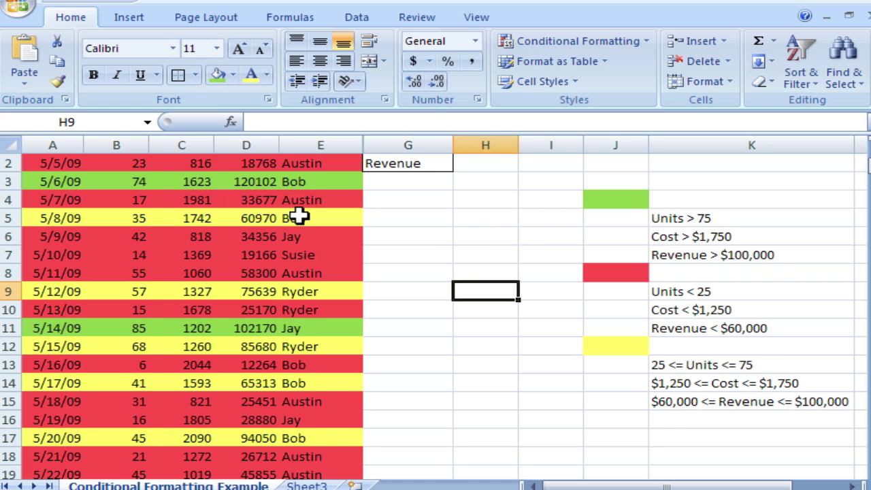
pyautogui.scroll(1, 300, 216)
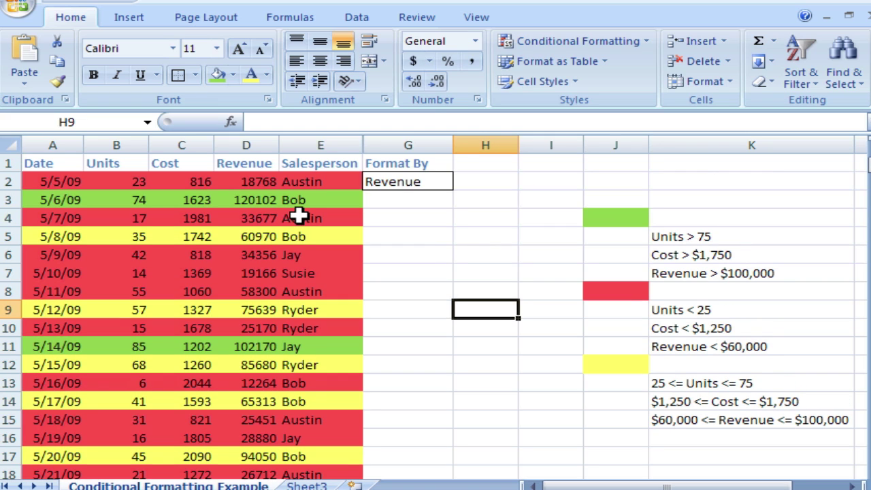